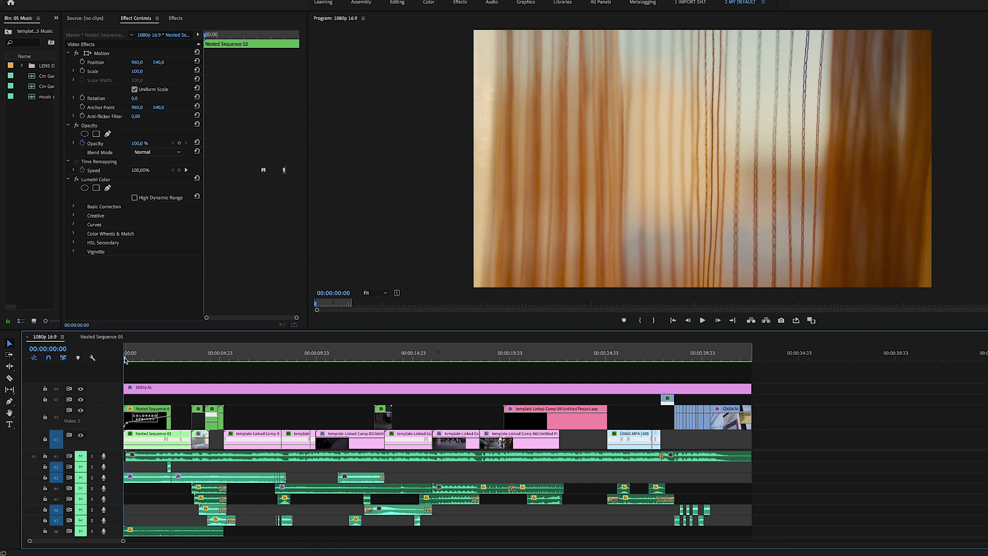
Review the opening Colorado Springs title by scrubbing the 1080p 16:9 sequence and inspecting the title clip's opacity mask keyframes.
{"action": "left_click", "coordinate": [125, 360]}
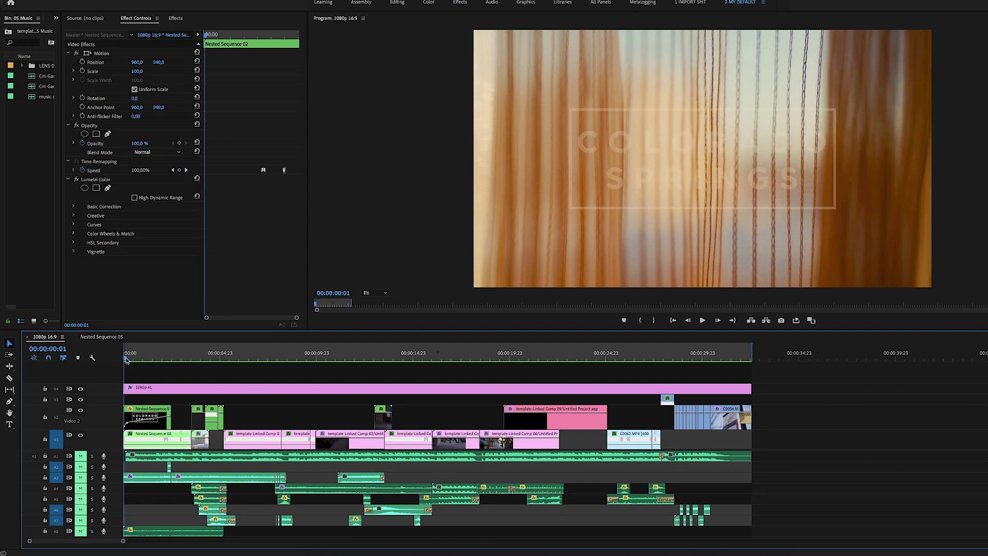
{"action": "left_click_drag", "start_coordinate": [126, 360], "coordinate": [165, 367]}
{"action": "left_click", "coordinate": [154, 412]}
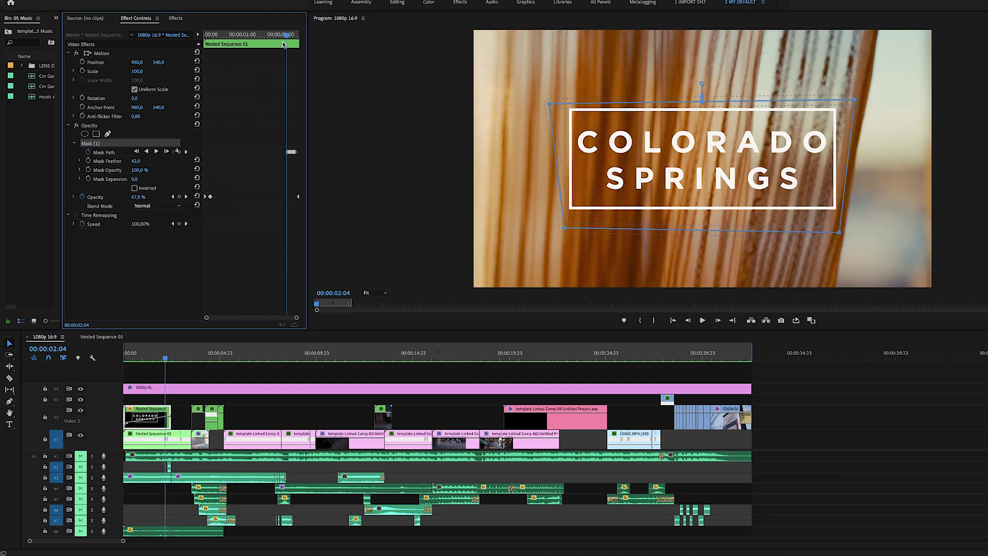
{"action": "left_click_drag", "start_coordinate": [287, 38], "coordinate": [307, 42]}
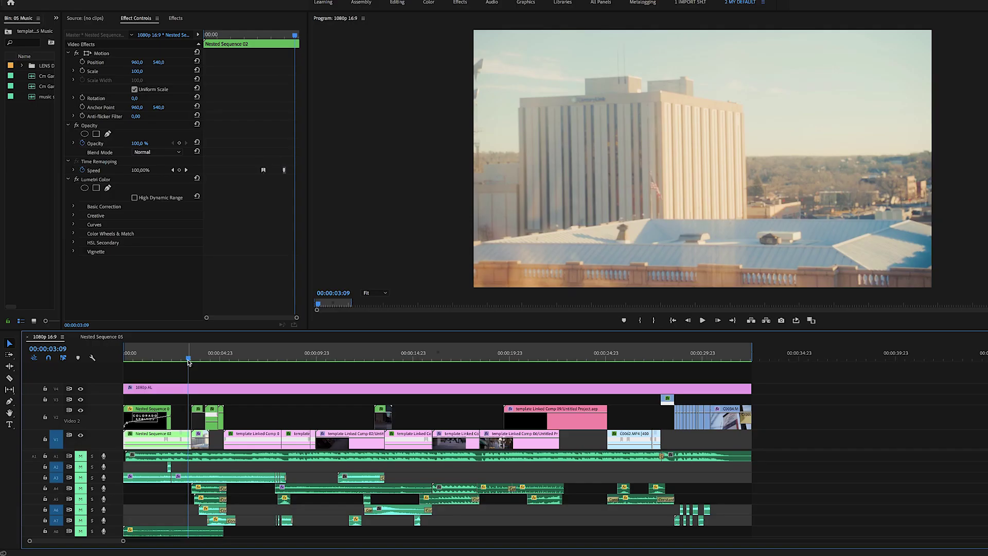
{"action": "left_click_drag", "start_coordinate": [188, 361], "coordinate": [202, 359]}
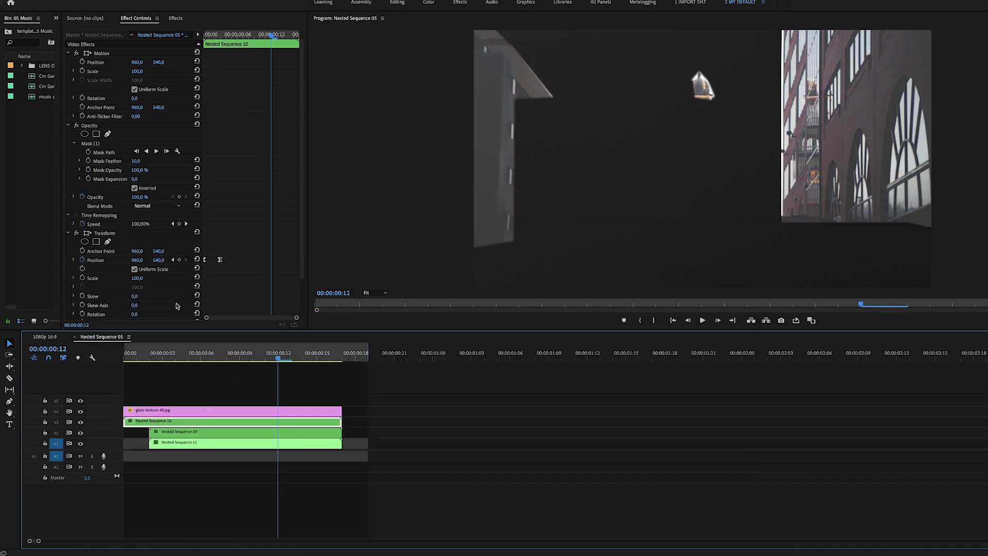
Examine the layers of Nested Sequence 05 by selecting the glass texture clip, scrubbing the timeline and toggling visibility of tracks V3, V2 and V1.
{"action": "left_click", "coordinate": [206, 411]}
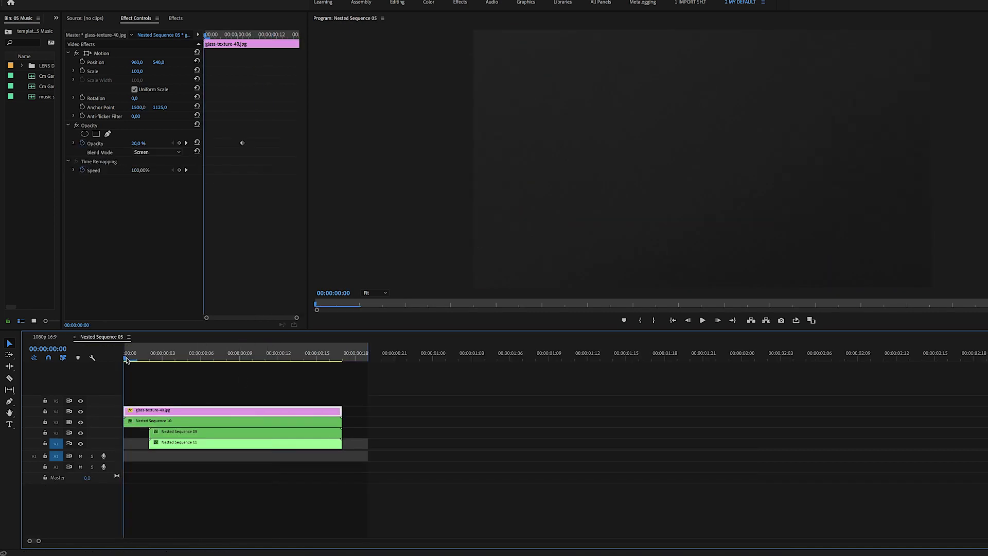
{"action": "left_click_drag", "start_coordinate": [129, 360], "coordinate": [304, 360]}
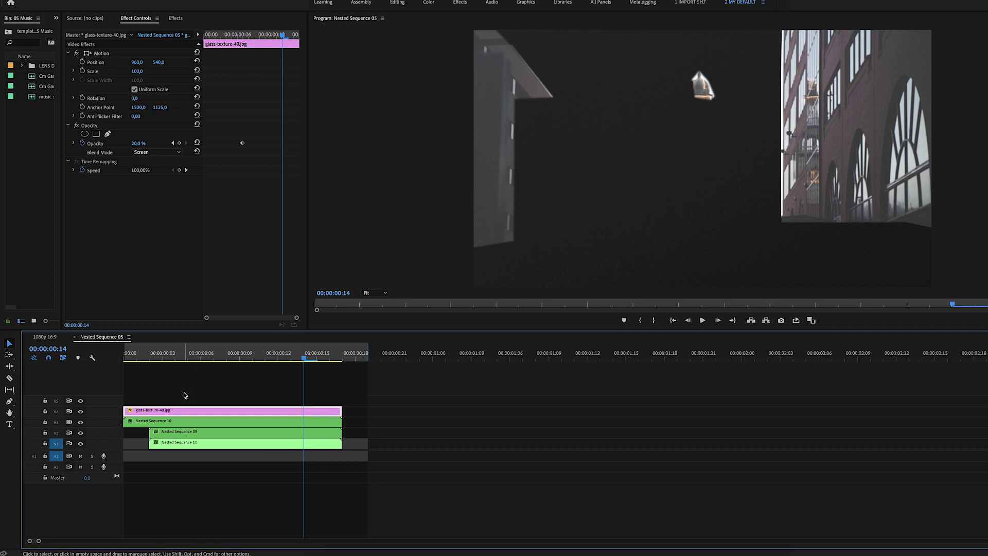
{"action": "left_click", "coordinate": [81, 423]}
{"action": "left_click", "coordinate": [80, 423]}
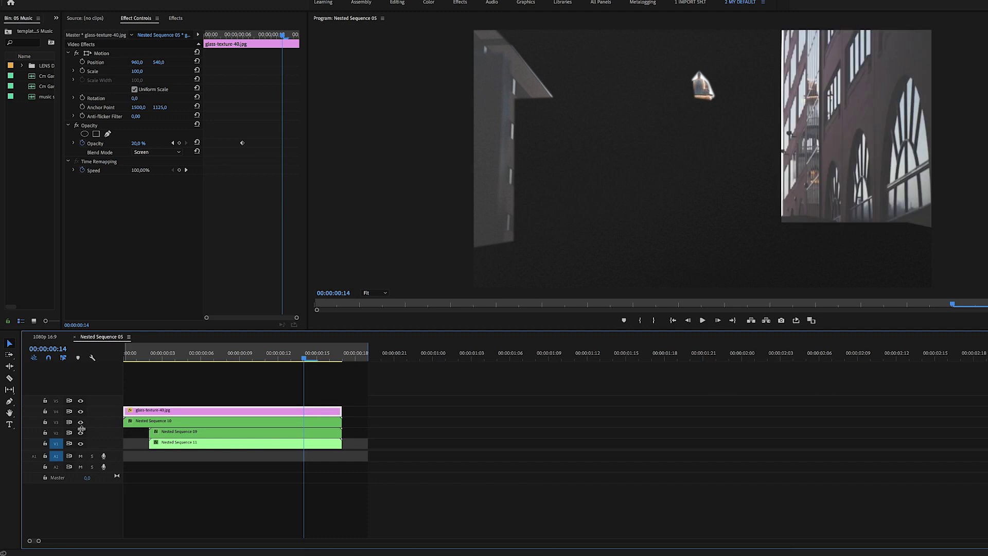
{"action": "left_click", "coordinate": [81, 433]}
{"action": "left_click", "coordinate": [81, 433]}
{"action": "left_click", "coordinate": [81, 444]}
{"action": "left_click", "coordinate": [80, 443]}
{"action": "left_click", "coordinate": [81, 443]}
{"action": "left_click", "coordinate": [80, 443]}
Inspect the opacity mask and Transform settings of the Nested Sequence 10 clip on track V3 while scrubbing through the shot.
{"action": "left_click", "coordinate": [264, 422]}
{"action": "key", "text": "Left"}
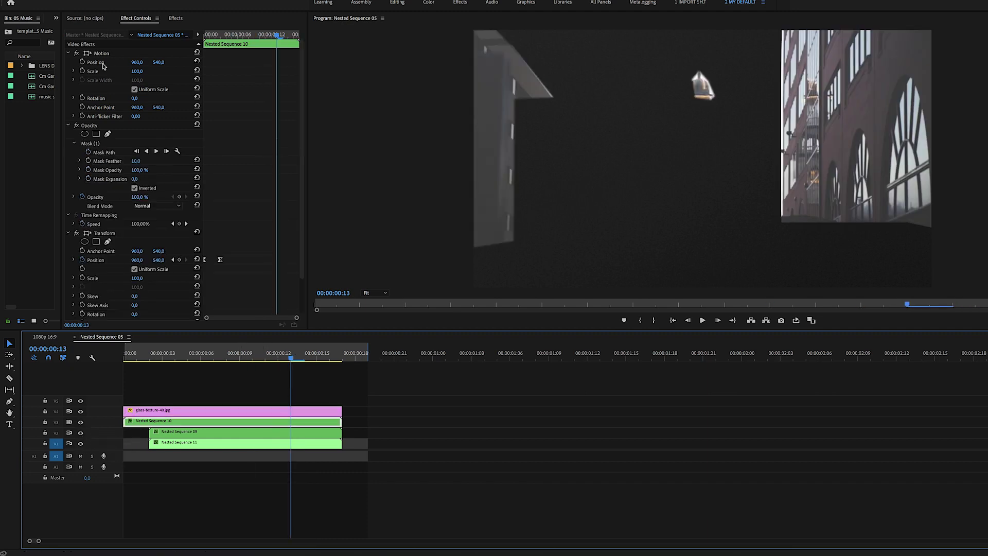
{"action": "left_click", "coordinate": [88, 46]}
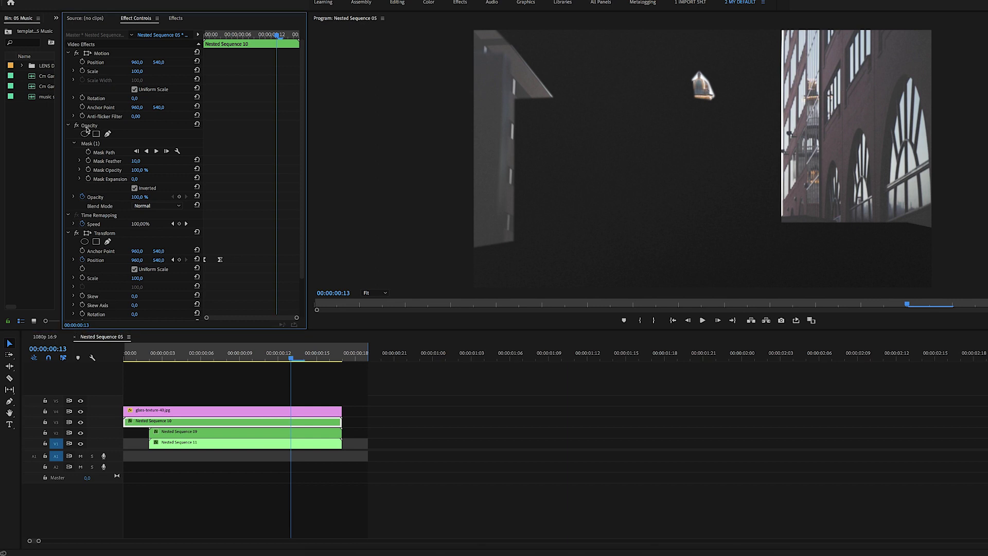
{"action": "left_click", "coordinate": [87, 126]}
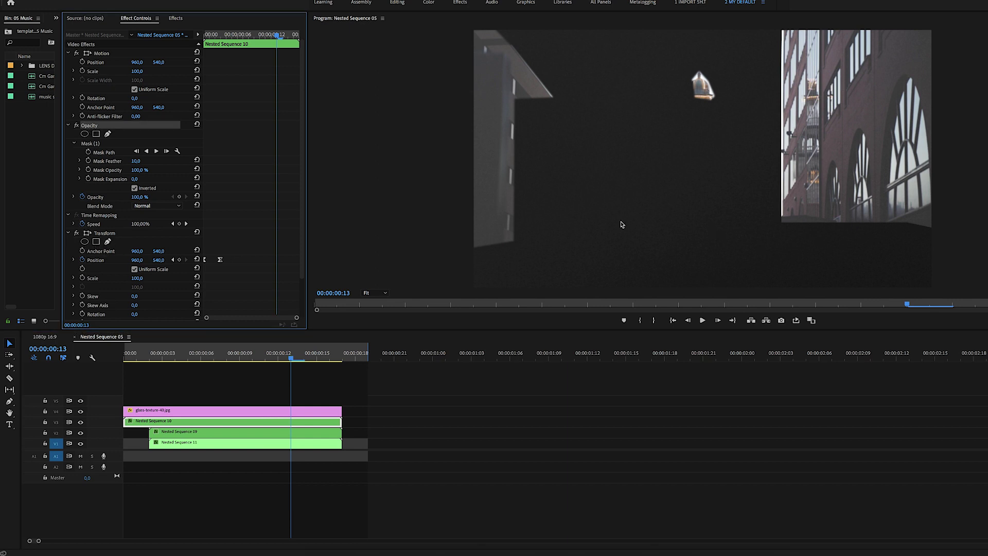
{"action": "mouse_move", "coordinate": [292, 362]}
{"action": "left_mouse_down"}
{"action": "mouse_move", "coordinate": [215, 367]}
{"action": "mouse_move", "coordinate": [277, 366]}
{"action": "left_mouse_up"}
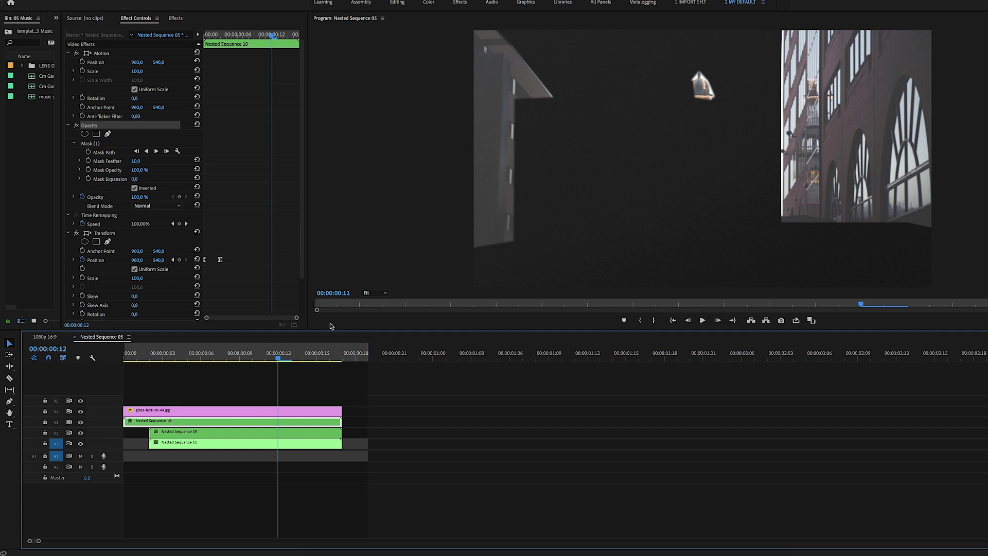
{"action": "left_click_drag", "start_coordinate": [285, 360], "coordinate": [317, 363]}
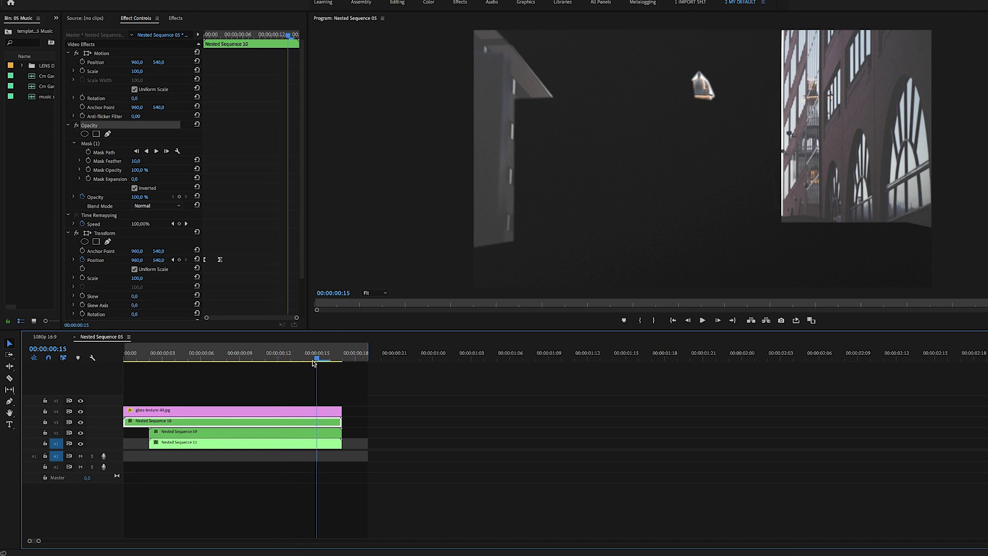
Return to the 1080p 16:9 sequence, play the "Your Ad Here" sign shot and park the playhead on the Pepsi logo.
{"action": "left_click", "coordinate": [45, 337]}
{"action": "left_click", "coordinate": [92, 338]}
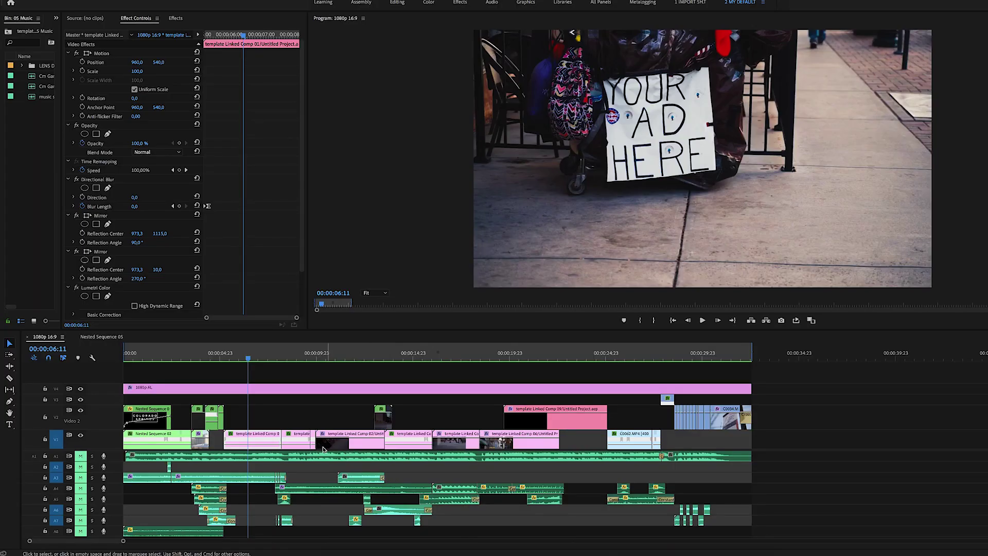
{"action": "left_click", "coordinate": [225, 359]}
{"action": "key", "text": "space"}
{"action": "left_click", "coordinate": [226, 477]}
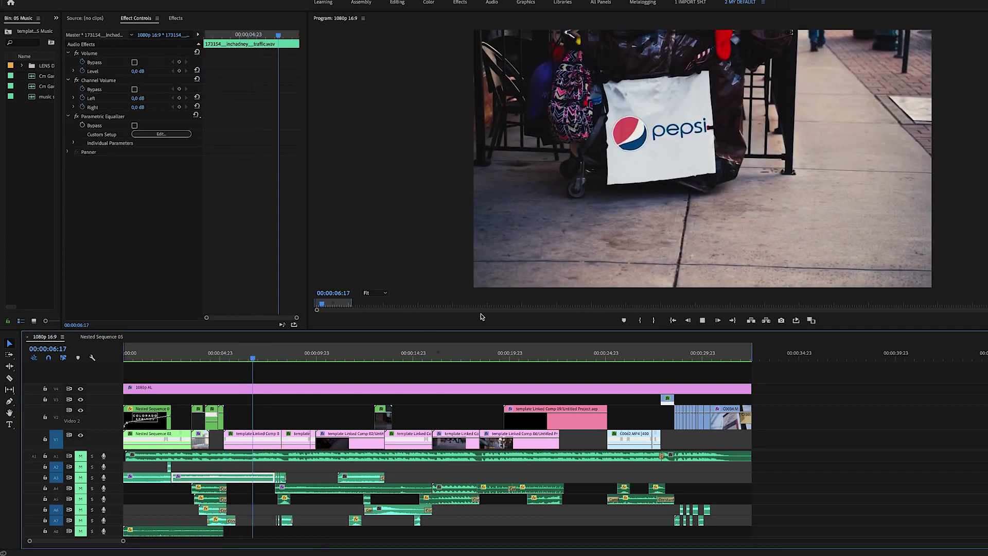
{"action": "key", "text": "space"}
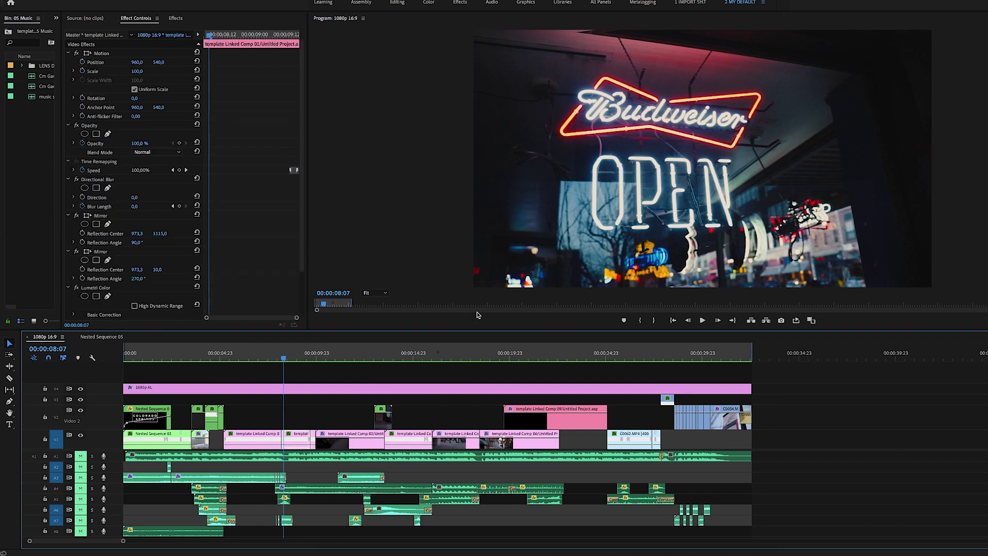
{"action": "left_click", "coordinate": [254, 355]}
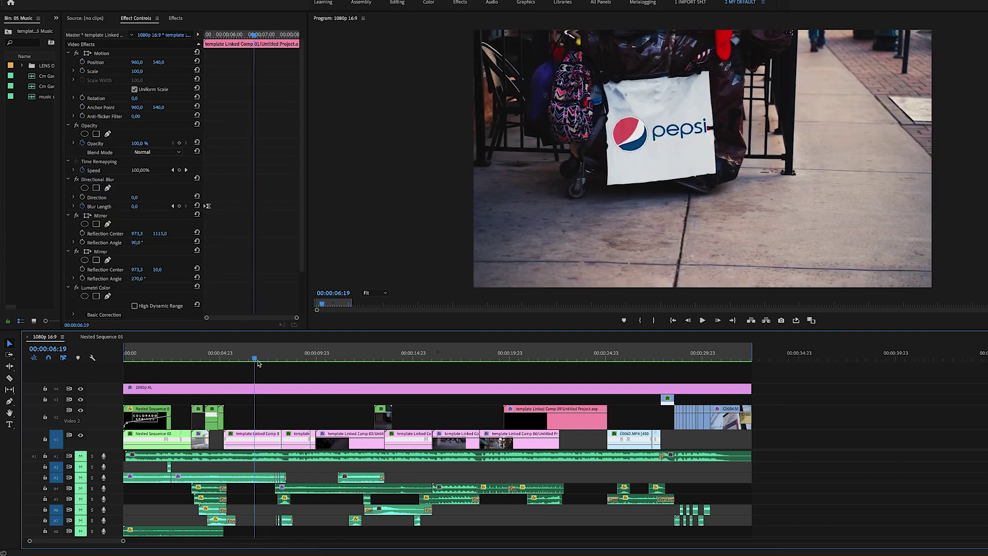
Switch to After Effects and scrub template Linked Comp 01 to review the logo replacements on the sign.
{"action": "left_click", "coordinate": [556, 554]}
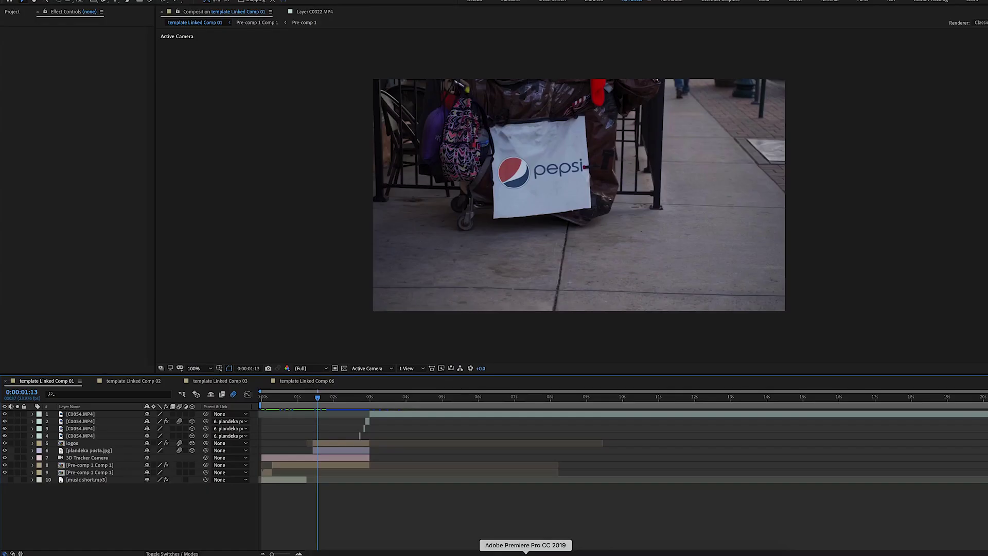
{"action": "left_click_drag", "start_coordinate": [317, 399], "coordinate": [292, 408]}
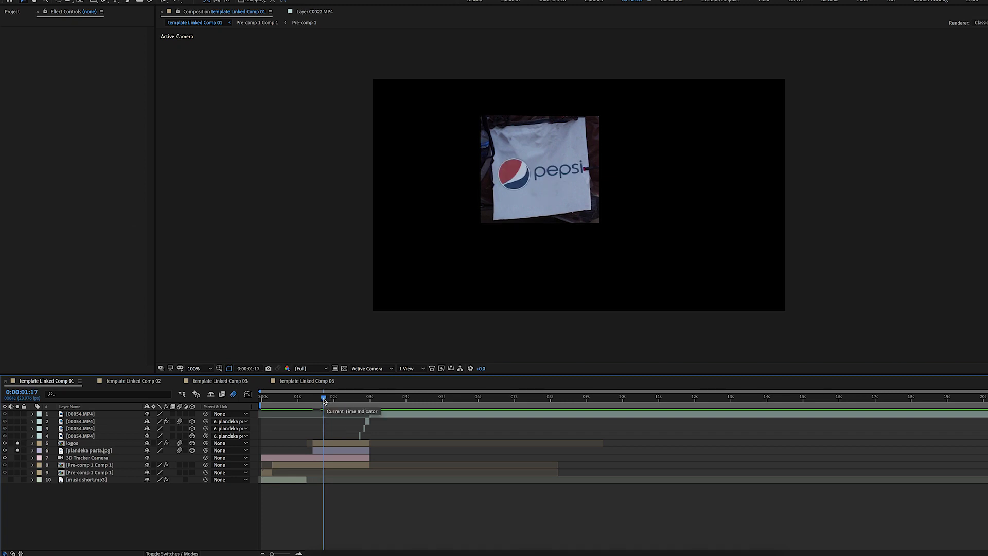
{"action": "left_click_drag", "start_coordinate": [325, 401], "coordinate": [345, 402]}
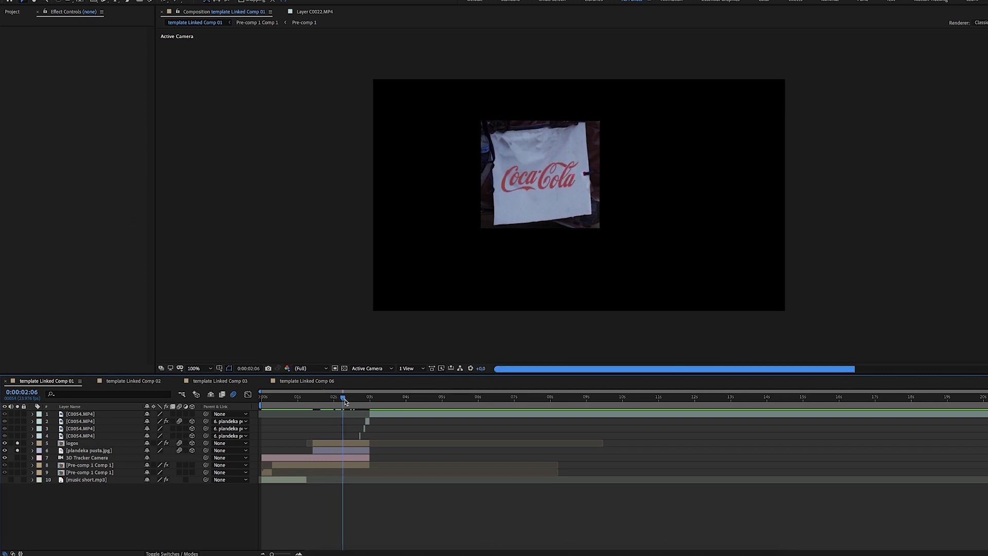
Open the logos precomp and preview its succession of brand logos.
{"action": "double_click", "coordinate": [325, 442]}
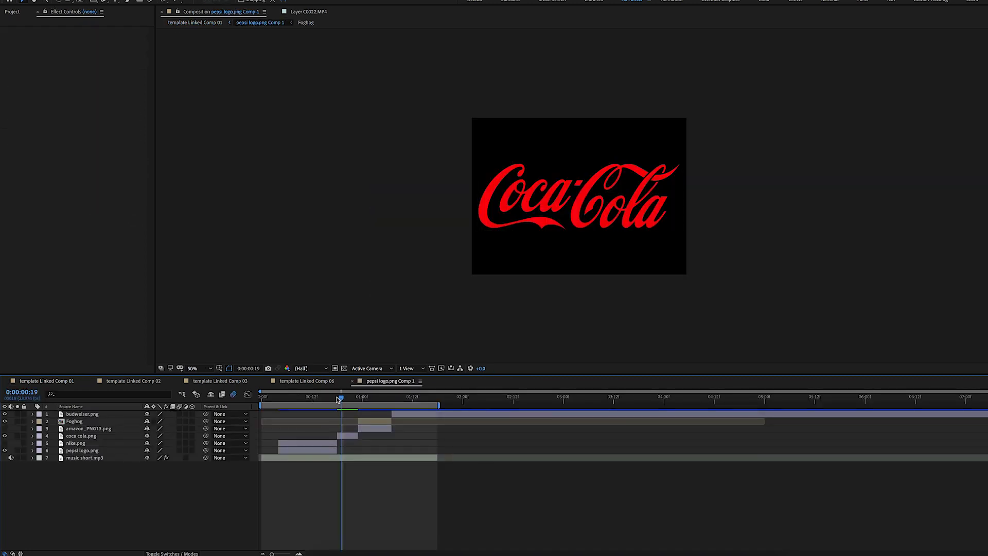
{"action": "left_click_drag", "start_coordinate": [338, 399], "coordinate": [381, 405]}
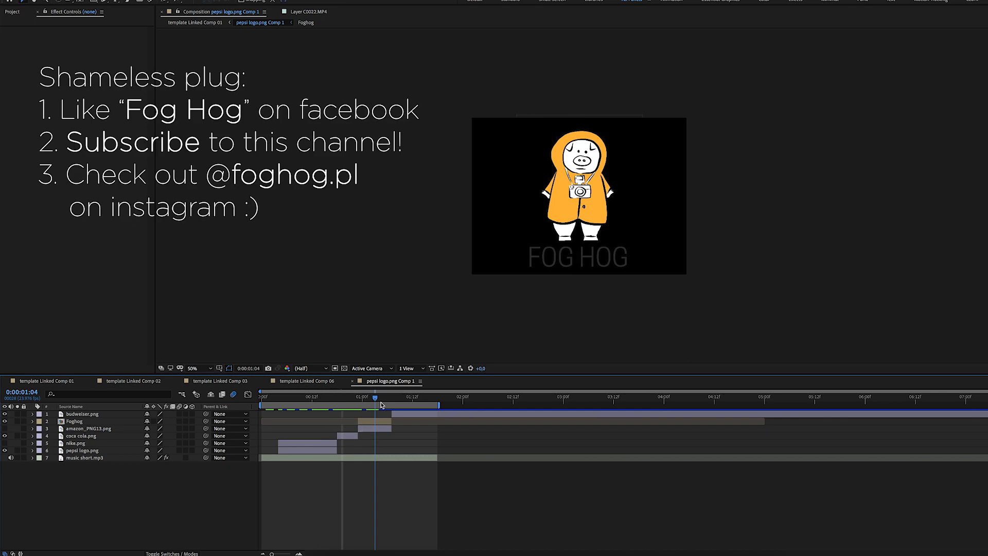
{"action": "left_click_drag", "start_coordinate": [382, 405], "coordinate": [329, 407]}
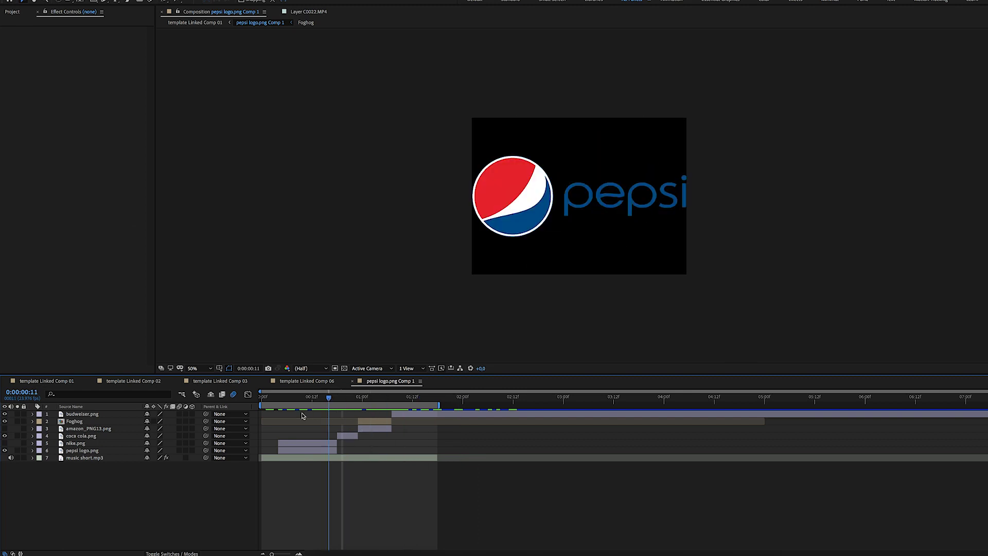
{"action": "key", "text": "space"}
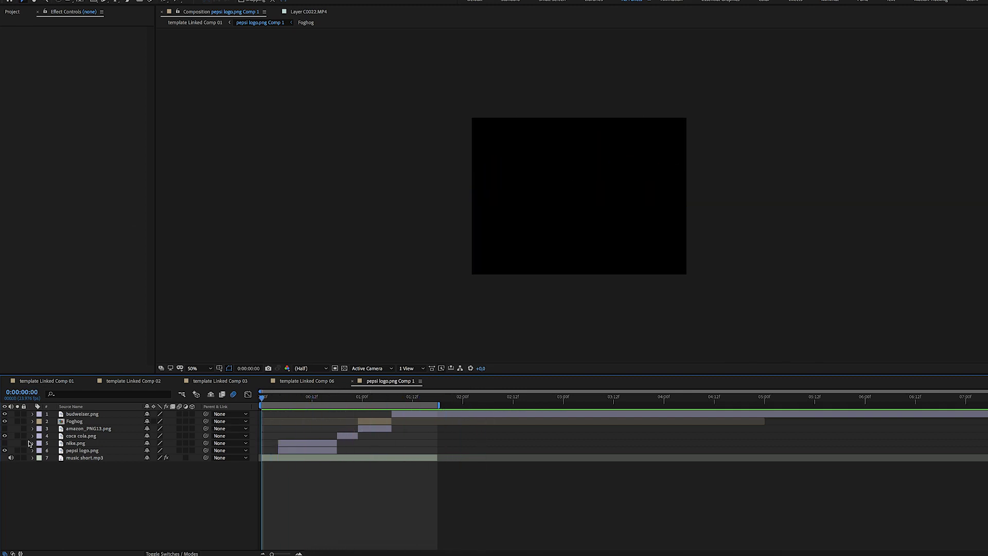
Select the music short.mp3 layer and play the logo comp from near its start to check the logo timing against the music.
{"action": "left_click", "coordinate": [125, 461]}
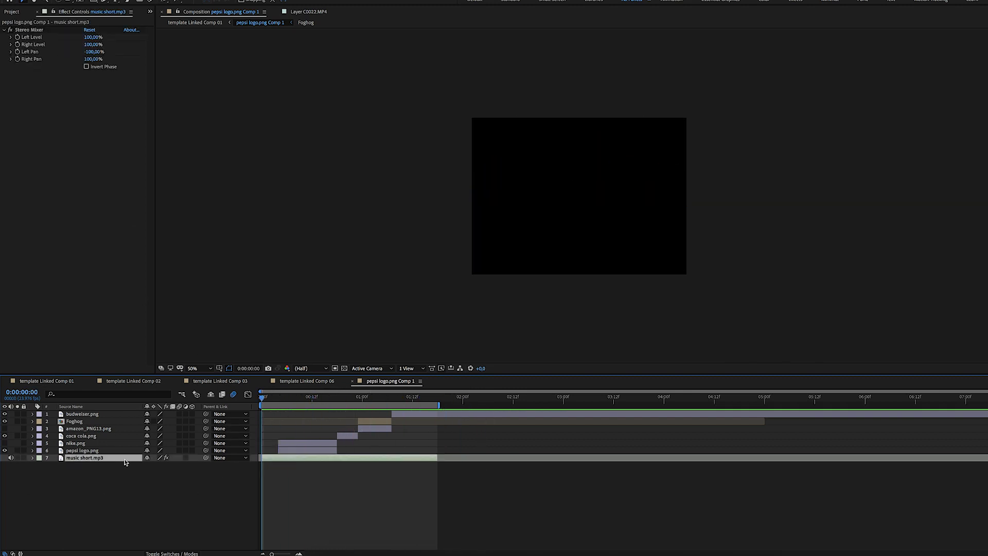
{"action": "mouse_move", "coordinate": [265, 401]}
{"action": "left_mouse_down"}
{"action": "mouse_move", "coordinate": [329, 397]}
{"action": "mouse_move", "coordinate": [266, 399]}
{"action": "left_mouse_up"}
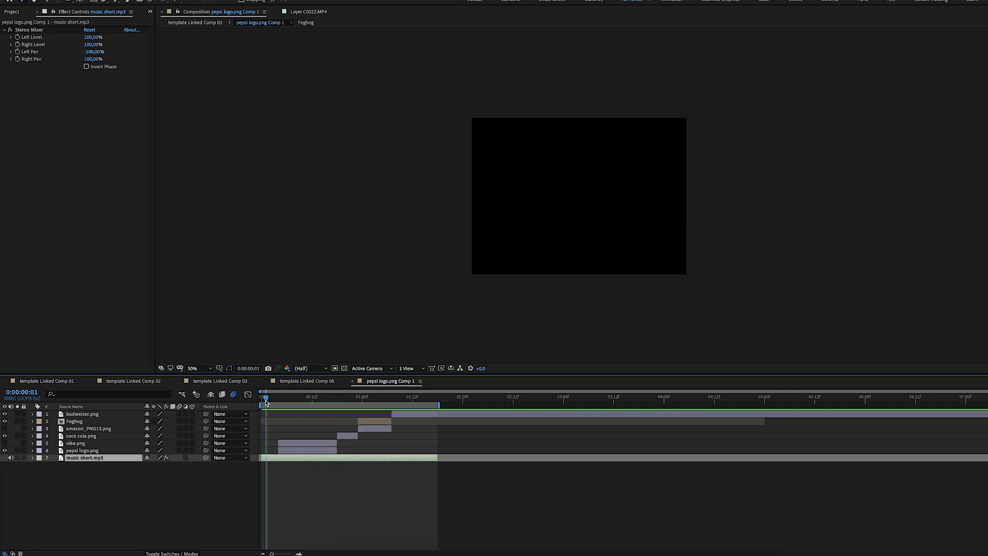
{"action": "key", "text": "space"}
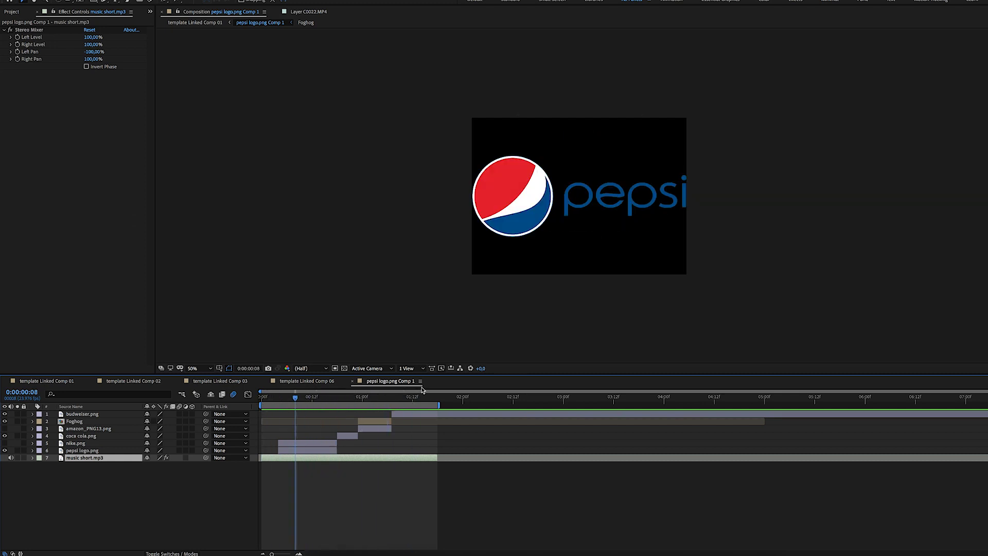
Close the logo comp and scrub template Linked Comp 01 through the camera-tracked sign and the transition to the neon Budweiser shot.
{"action": "left_click", "coordinate": [353, 381]}
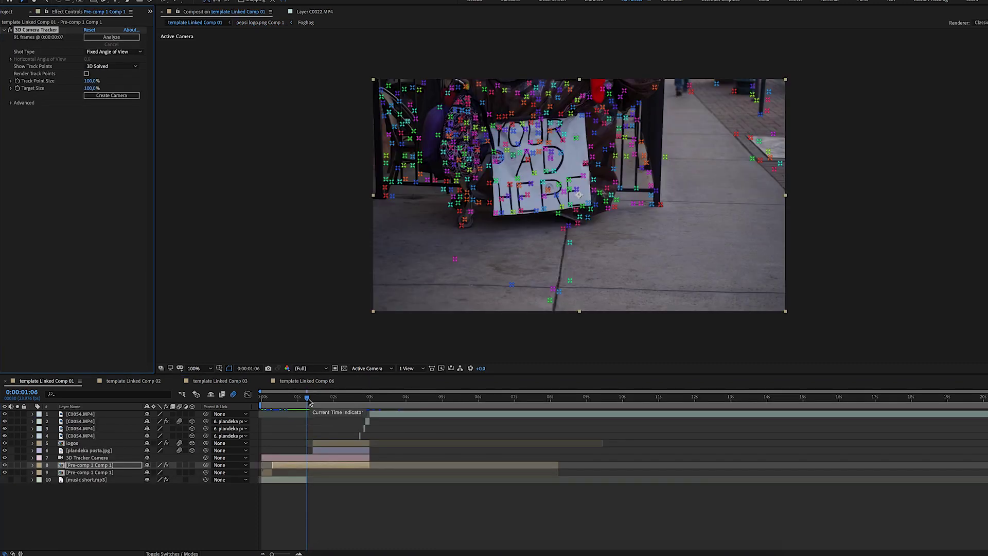
{"action": "left_click_drag", "start_coordinate": [308, 401], "coordinate": [339, 399]}
{"action": "mouse_move", "coordinate": [565, 198]}
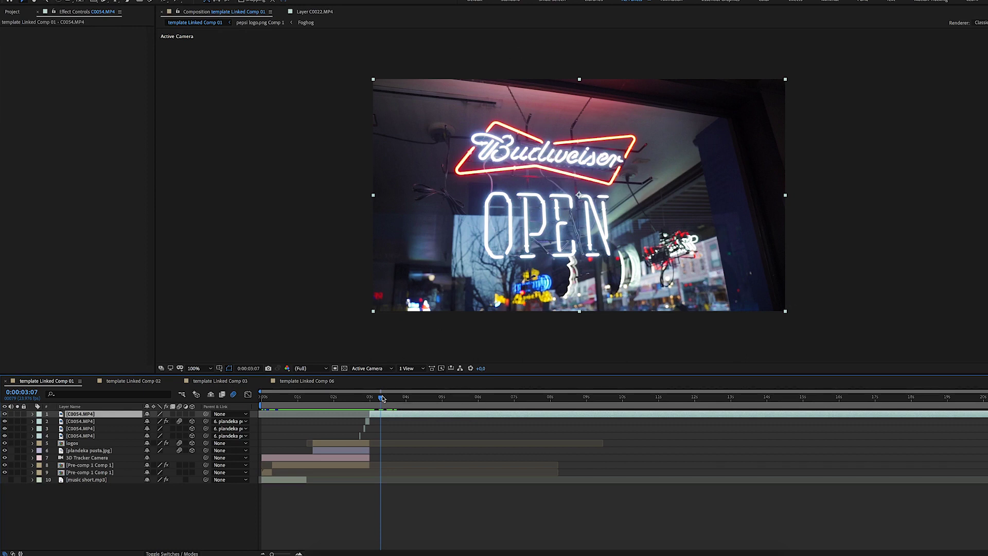
{"action": "left_click_drag", "start_coordinate": [383, 397], "coordinate": [361, 408]}
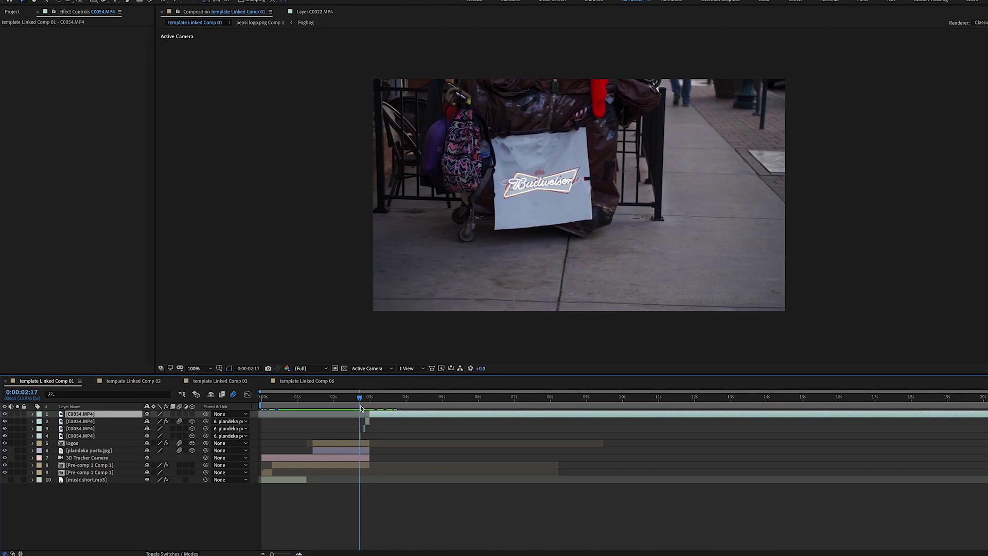
Select the C0054.MP4 clip in layer 4, display the blend mode columns and scrub through the neon logo flicker on the sign.
{"action": "left_click", "coordinate": [359, 436]}
{"action": "key", "text": "F4"}
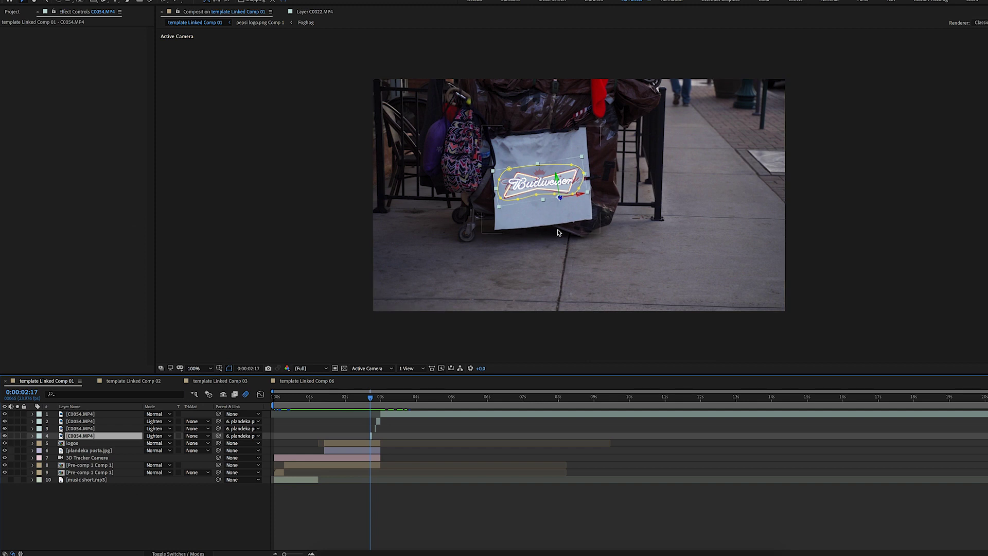
{"action": "left_click", "coordinate": [378, 397]}
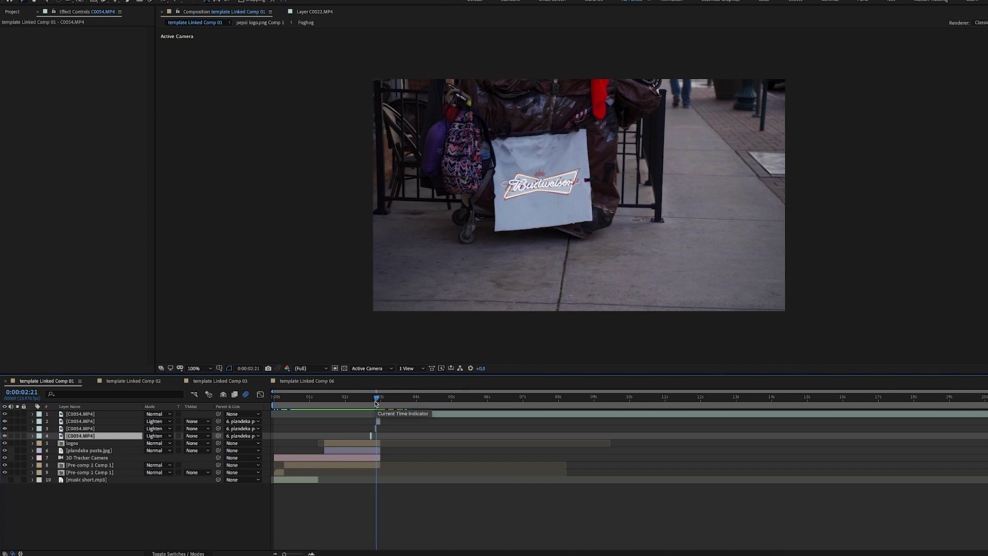
{"action": "left_click_drag", "start_coordinate": [376, 396], "coordinate": [379, 397]}
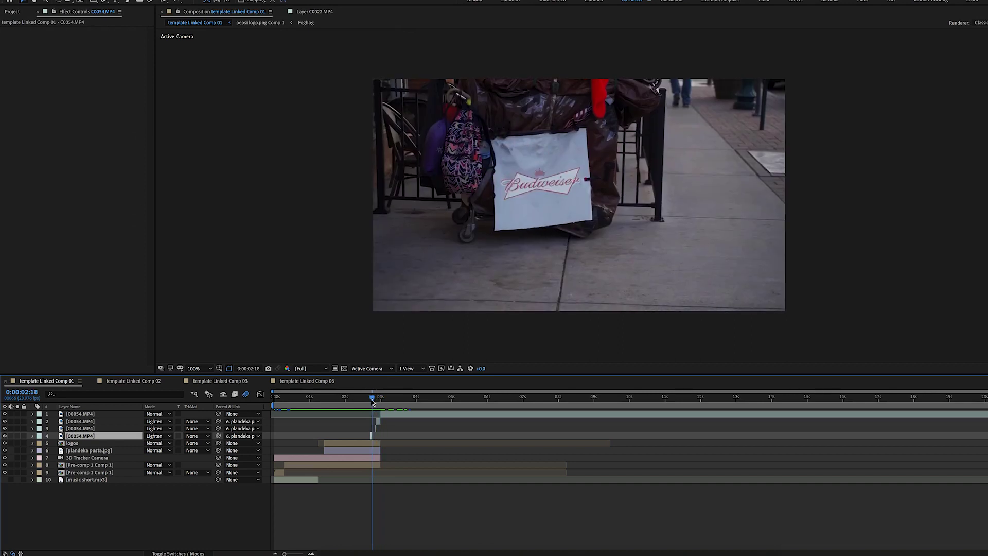
Play the composition from the Fog Hog logo through the transition to the neon Budweiser window.
{"action": "left_click_drag", "start_coordinate": [379, 398], "coordinate": [359, 405]}
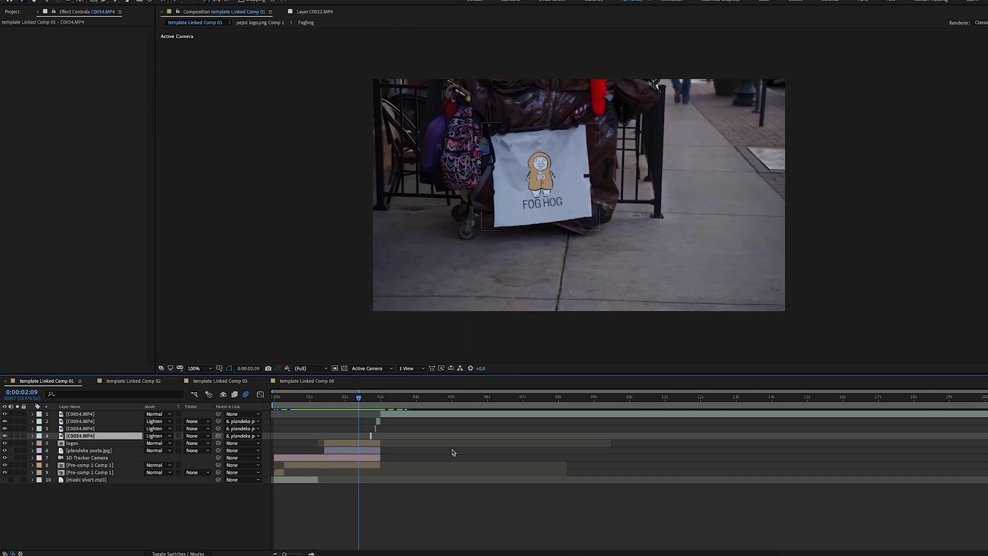
{"action": "key", "text": "space"}
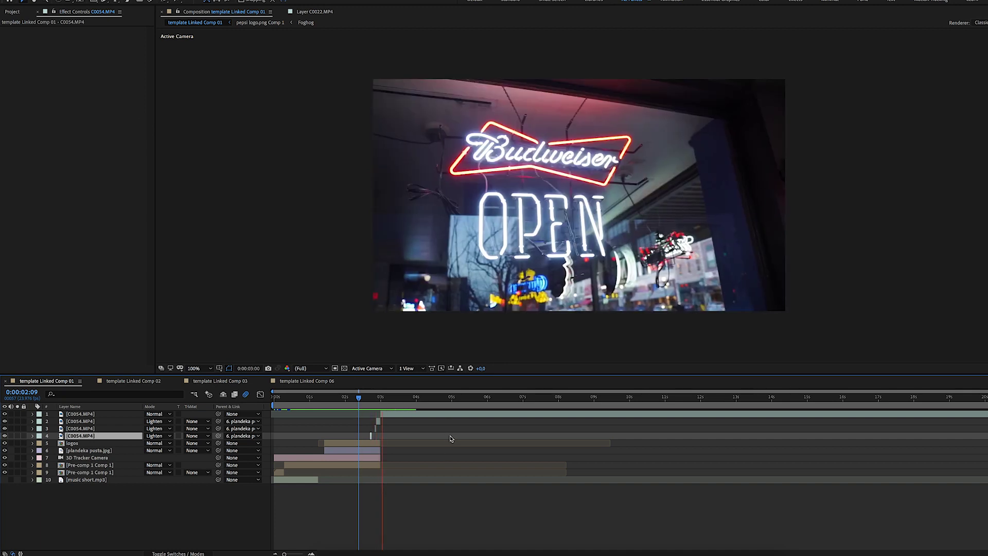
{"action": "left_click", "coordinate": [356, 409]}
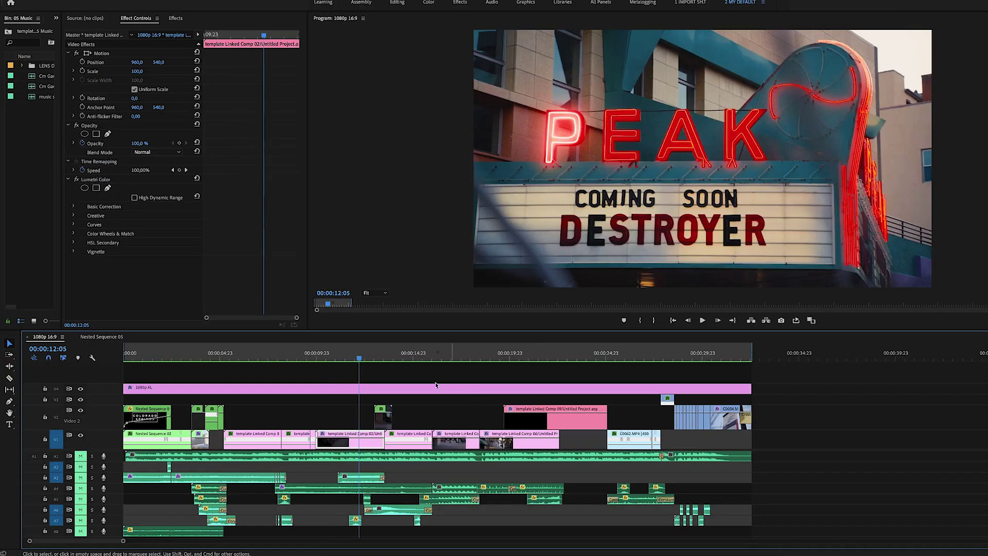
Open the original composition of the template Linked Comp 02 clip in After Effects and scrub through the neon P glow.
{"action": "right_click", "coordinate": [348, 443]}
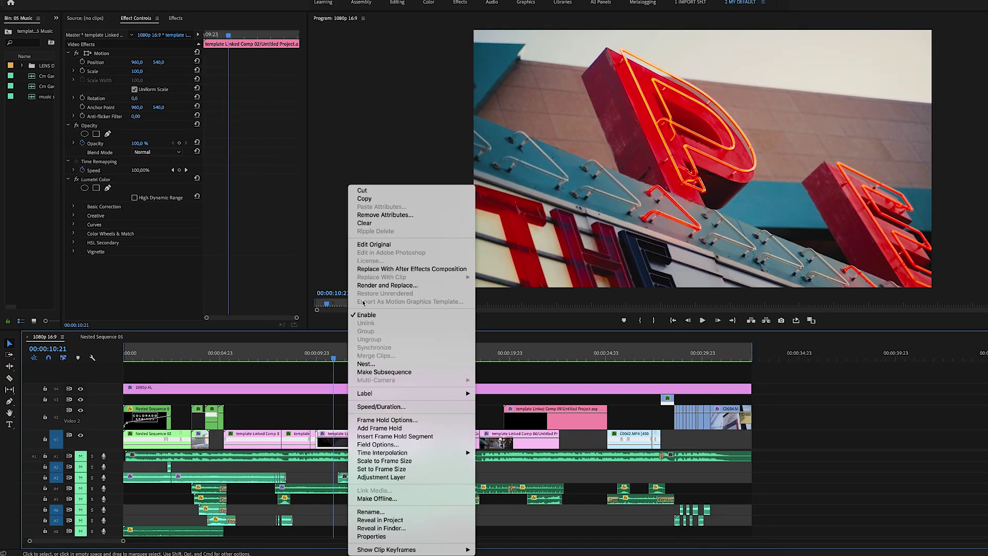
{"action": "left_click", "coordinate": [384, 244]}
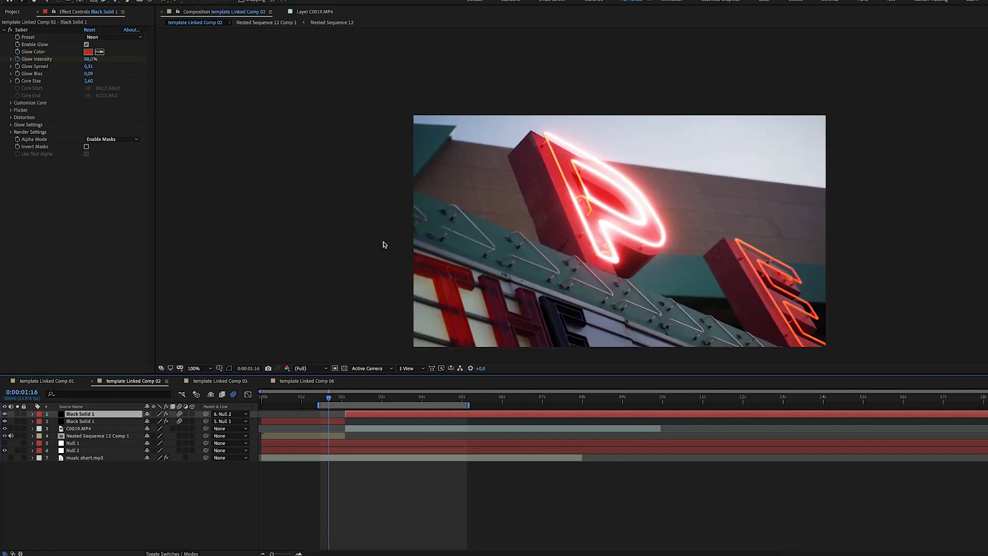
{"action": "left_click_drag", "start_coordinate": [313, 398], "coordinate": [323, 400]}
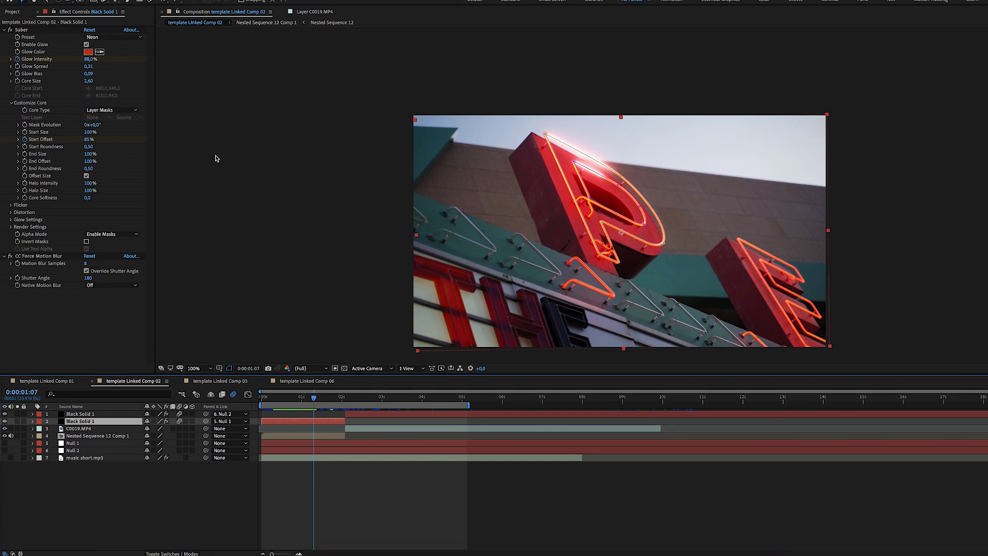
Expand the Saber effect properties of Black Solid 1 in layer 2, scrub back before the glow starts and collapse the layer.
{"action": "left_click", "coordinate": [33, 421]}
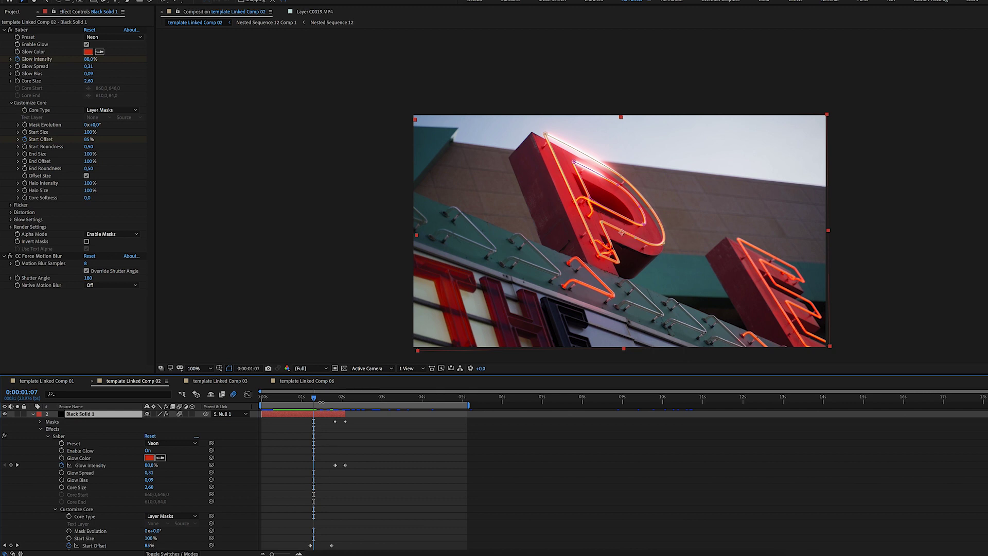
{"action": "mouse_move", "coordinate": [314, 398]}
{"action": "left_mouse_down"}
{"action": "mouse_move", "coordinate": [338, 399]}
{"action": "mouse_move", "coordinate": [298, 398]}
{"action": "left_mouse_up"}
{"action": "scroll", "coordinate": [285, 457], "scroll_direction": "up", "scroll_amount": 1}
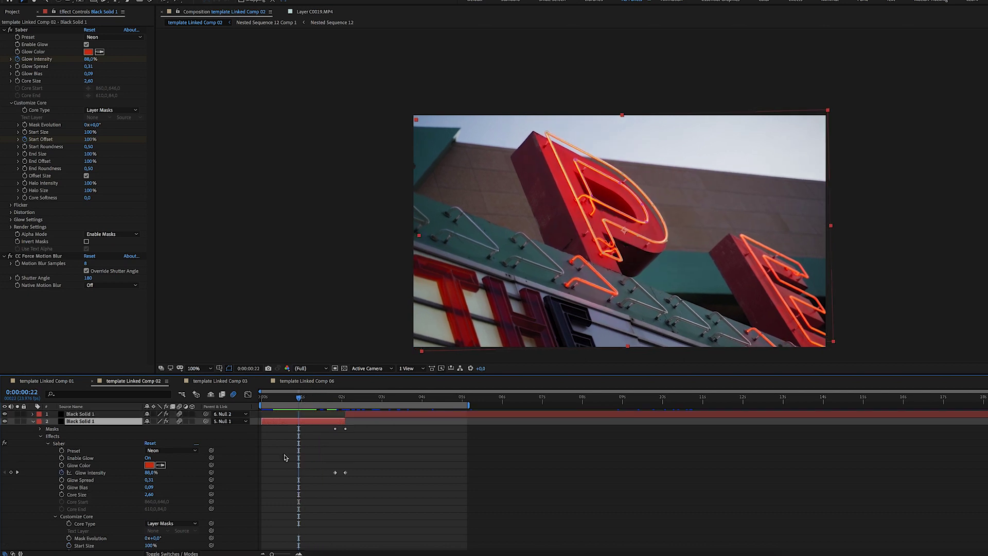
{"action": "left_click", "coordinate": [32, 421]}
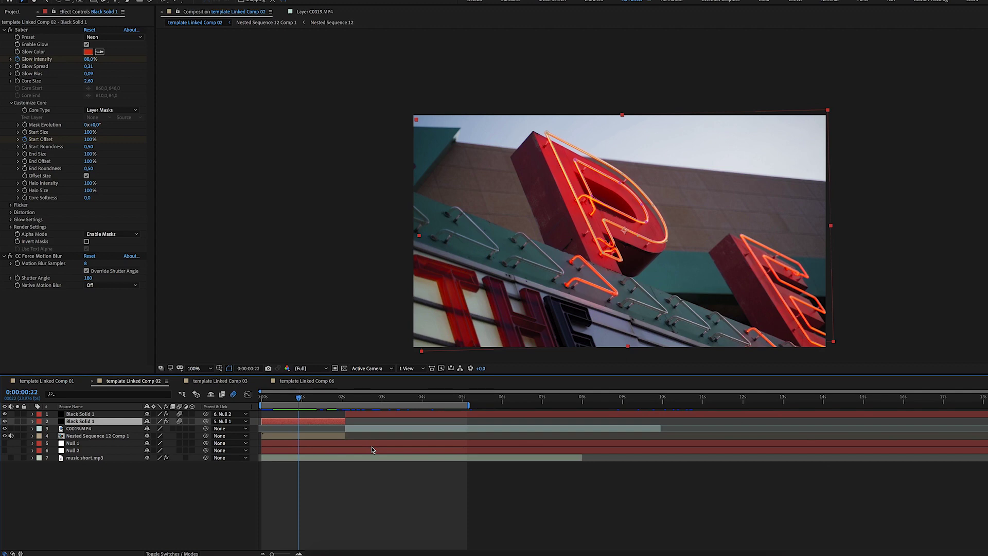
Scrub across the cut between the neon P close-up and the PEAK marquee, selecting the Black Solid 1 in layer 1.
{"action": "left_click", "coordinate": [330, 397]}
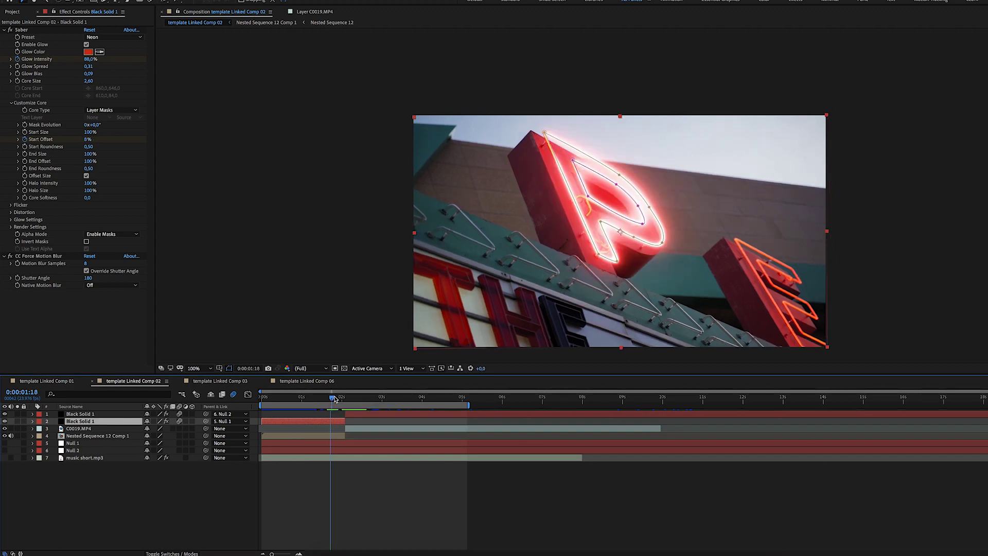
{"action": "left_click_drag", "start_coordinate": [334, 398], "coordinate": [348, 398]}
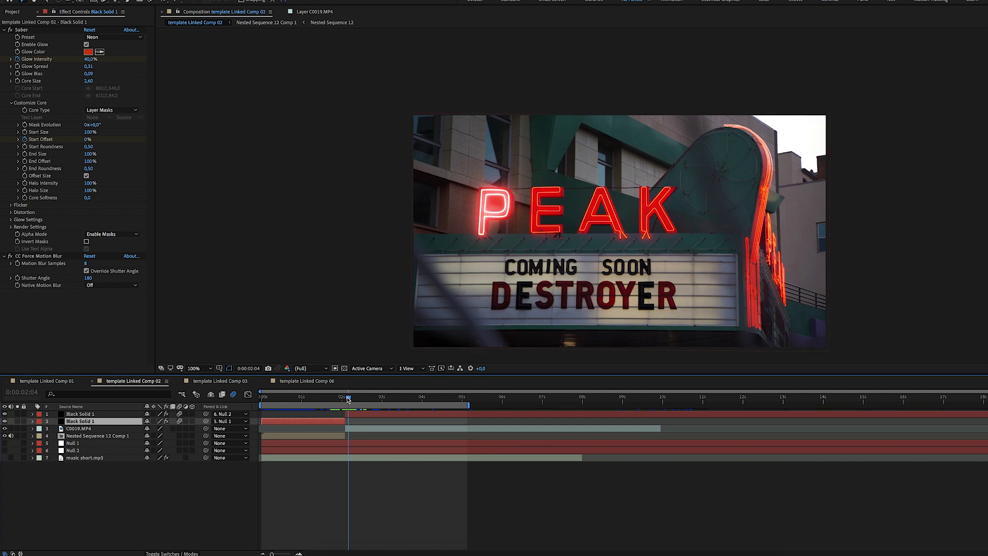
{"action": "left_click", "coordinate": [343, 414]}
{"action": "left_click", "coordinate": [334, 399]}
{"action": "mouse_move", "coordinate": [333, 400]}
{"action": "left_mouse_down"}
{"action": "mouse_move", "coordinate": [311, 400]}
{"action": "mouse_move", "coordinate": [322, 401]}
{"action": "left_mouse_up"}
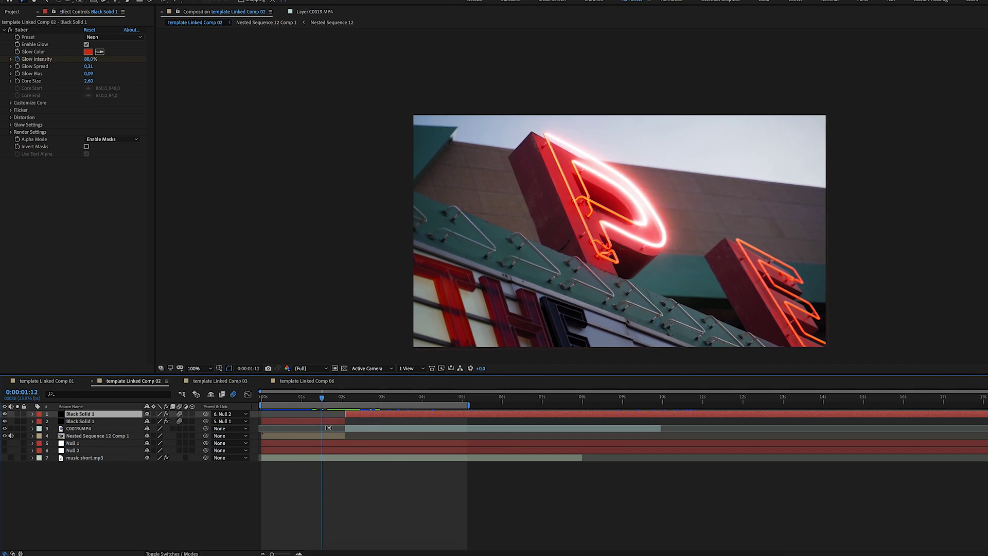
Reveal the mask properties of Black Solid 1 in layer 2, check the mask paths at the PEAK cut and collapse them.
{"action": "left_click", "coordinate": [332, 421]}
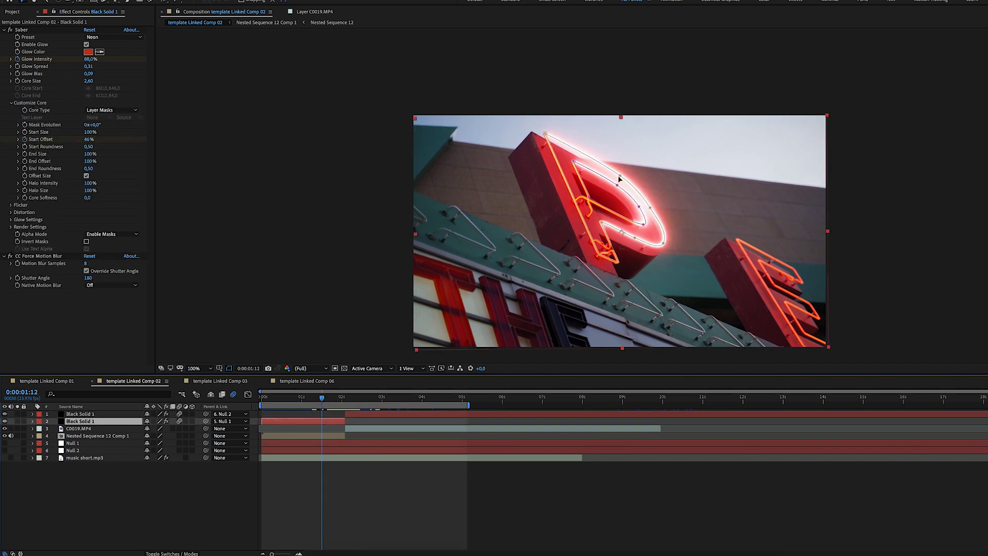
{"action": "key", "text": "m"}
{"action": "key", "text": "m"}
{"action": "left_click_drag", "start_coordinate": [322, 400], "coordinate": [346, 401]}
{"action": "left_click", "coordinate": [359, 427]}
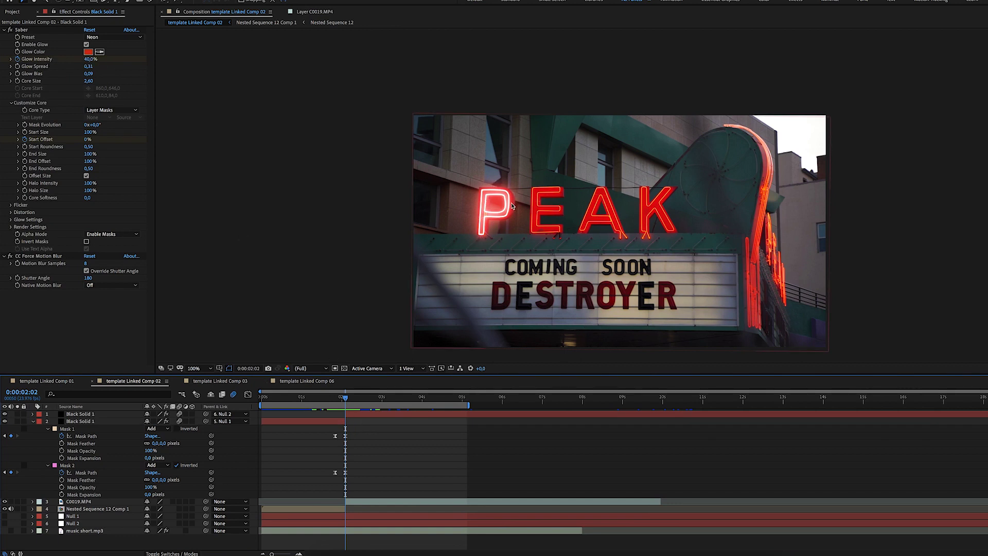
{"action": "left_click", "coordinate": [349, 398]}
{"action": "key", "text": "u"}
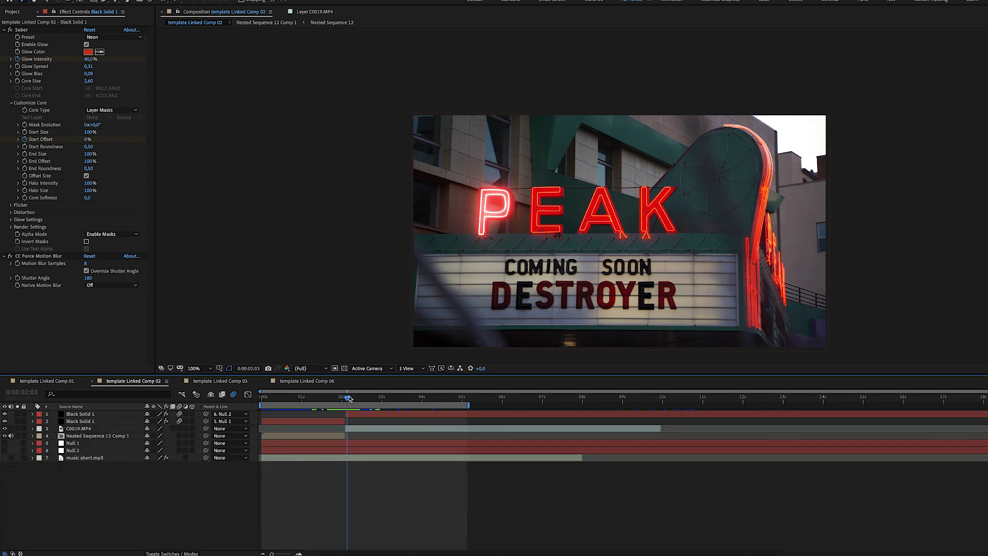
Select Null 2, toggle the visibility of Null 1 and scrub from the neon P into the PEAK marquee shot.
{"action": "left_click", "coordinate": [353, 451]}
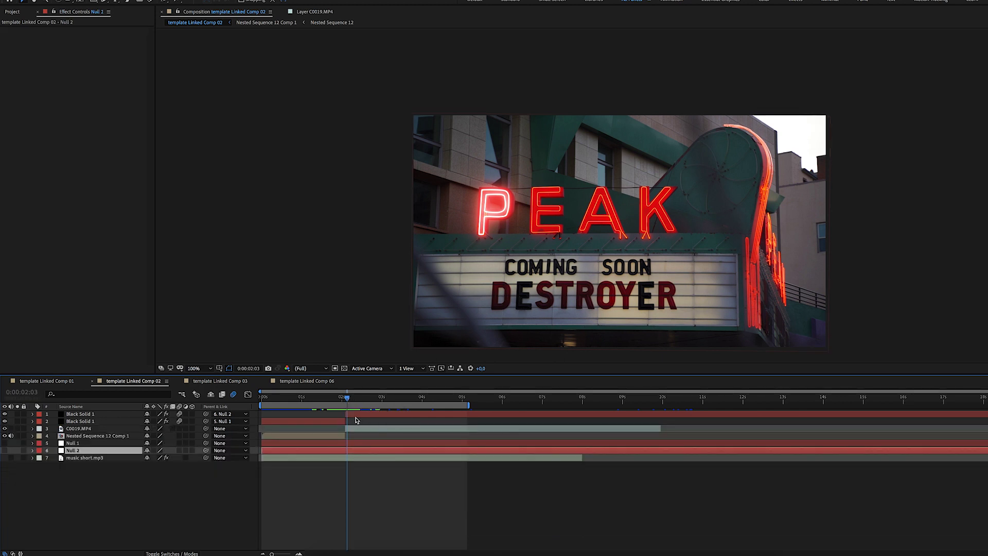
{"action": "left_click_drag", "start_coordinate": [348, 399], "coordinate": [317, 398]}
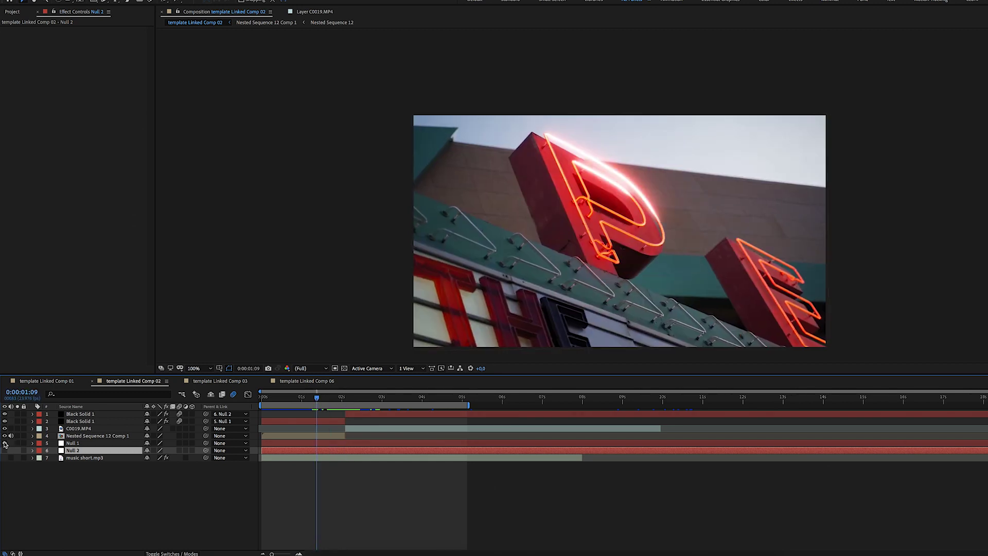
{"action": "left_click", "coordinate": [5, 443]}
{"action": "left_click_drag", "start_coordinate": [317, 398], "coordinate": [363, 399]}
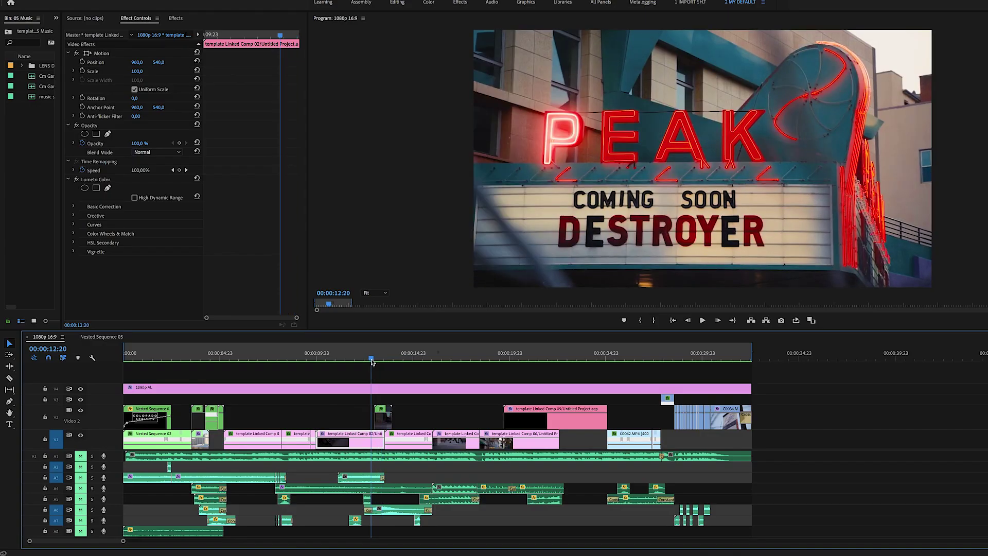
Select the Nested Sequence 15 clip in Premiere Pro and inspect its opacity mask on the passing white car.
{"action": "left_click", "coordinate": [386, 415]}
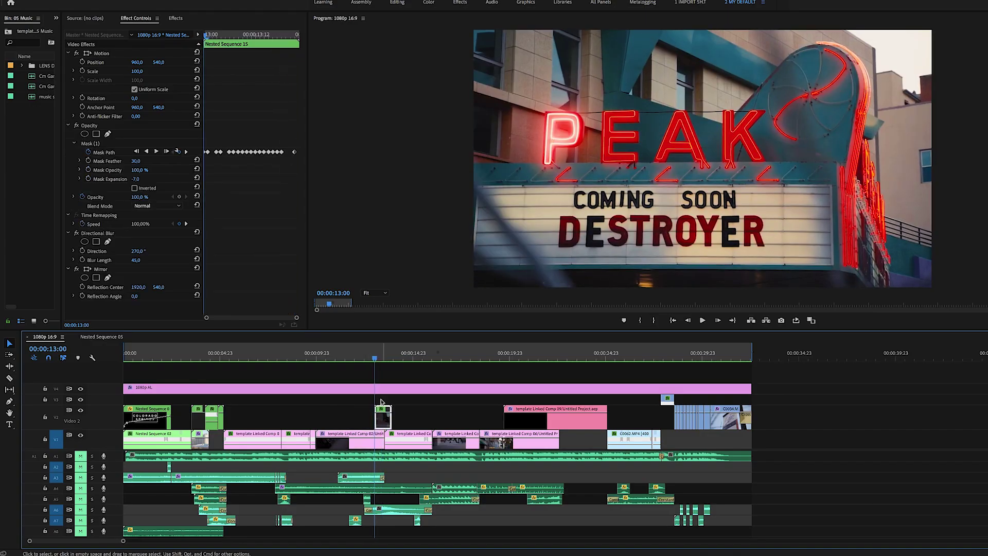
{"action": "left_click", "coordinate": [381, 355]}
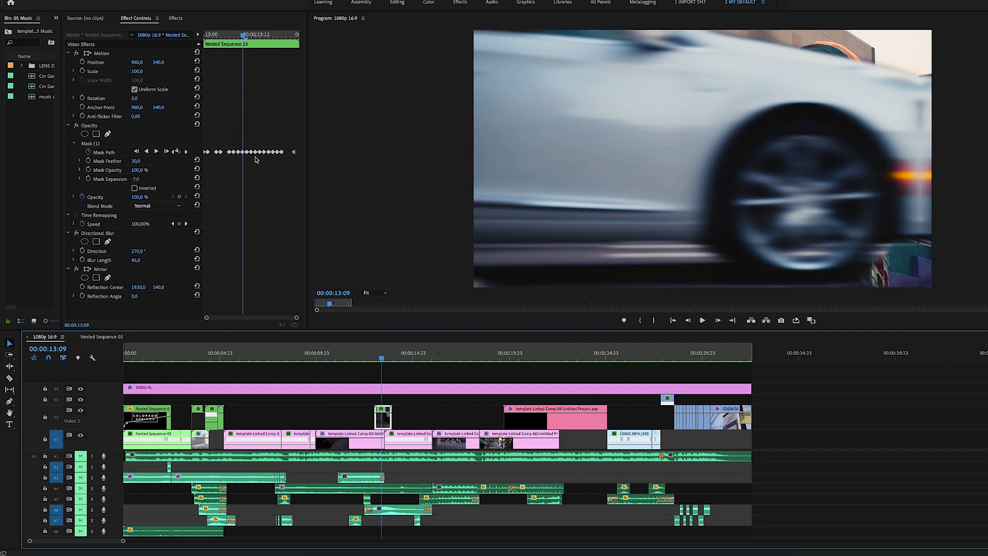
{"action": "left_click", "coordinate": [96, 153]}
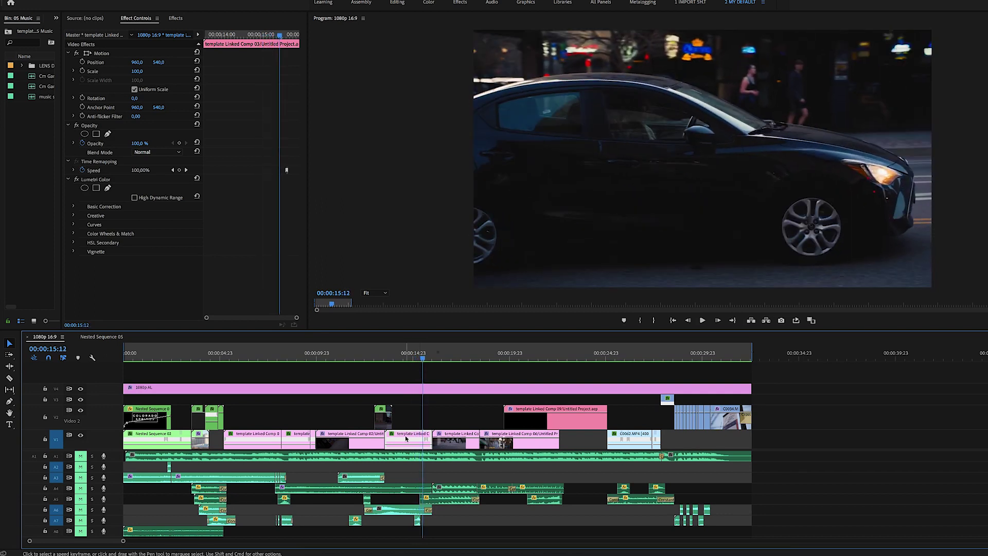
Open the original composition of template Linked Comp 03 in After Effects and scrub the yellow cab to the first opacity keyframes.
{"action": "right_click", "coordinate": [407, 438]}
{"action": "left_click", "coordinate": [441, 245]}
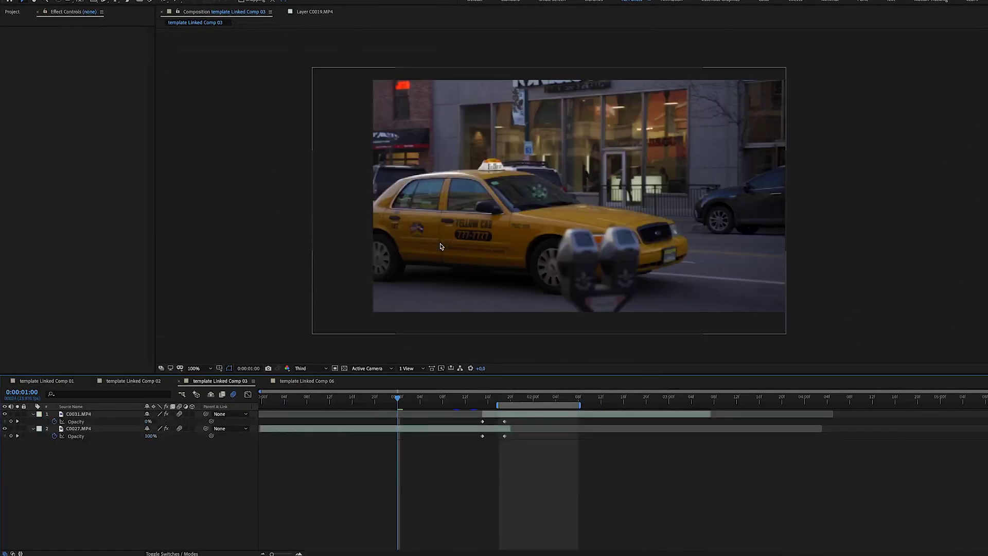
{"action": "left_click", "coordinate": [440, 246]}
{"action": "left_click", "coordinate": [453, 397]}
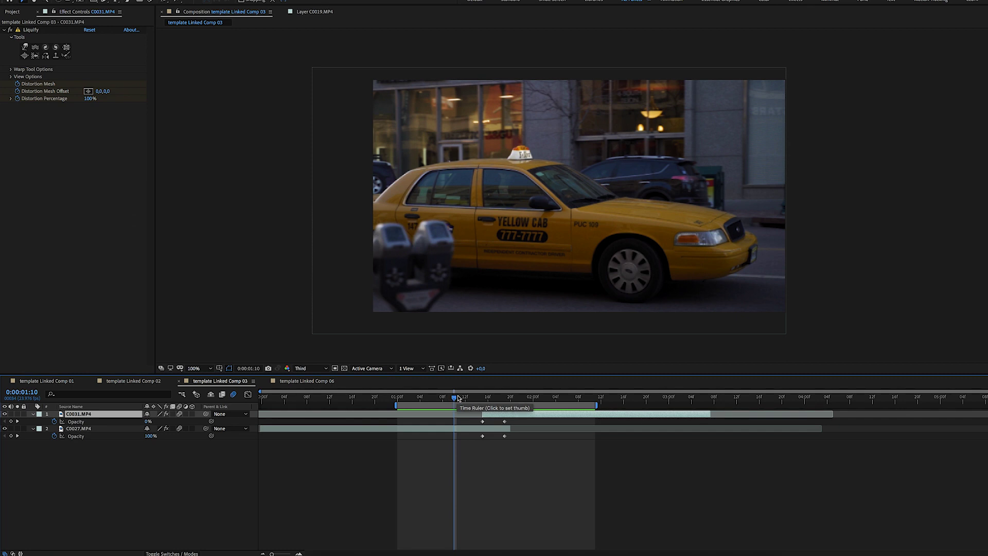
{"action": "left_click", "coordinate": [484, 396]}
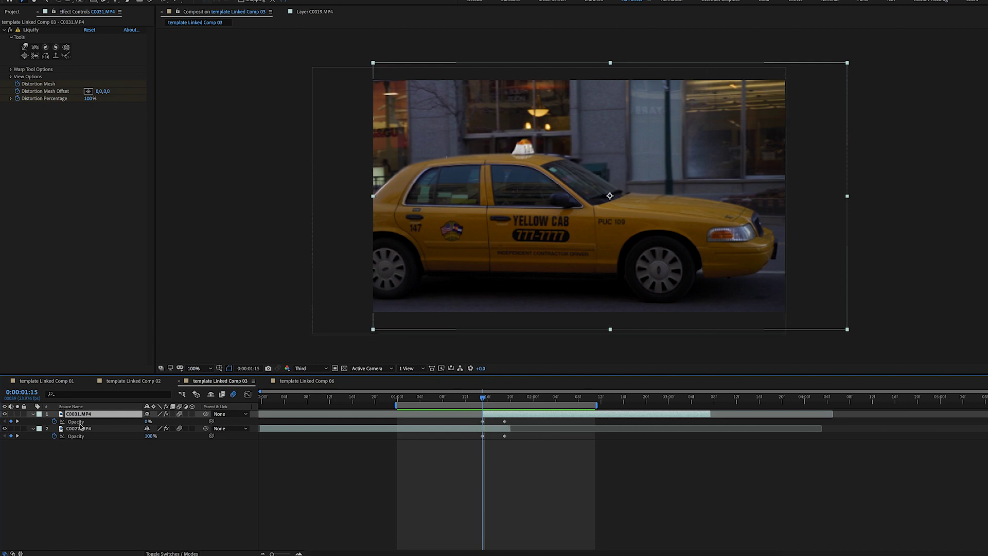
Set C0031.MP4's opacity to 100% at the first keyframe and toggle the layer's visibility to compare the liquified black car with the cab.
{"action": "left_click", "coordinate": [148, 421]}
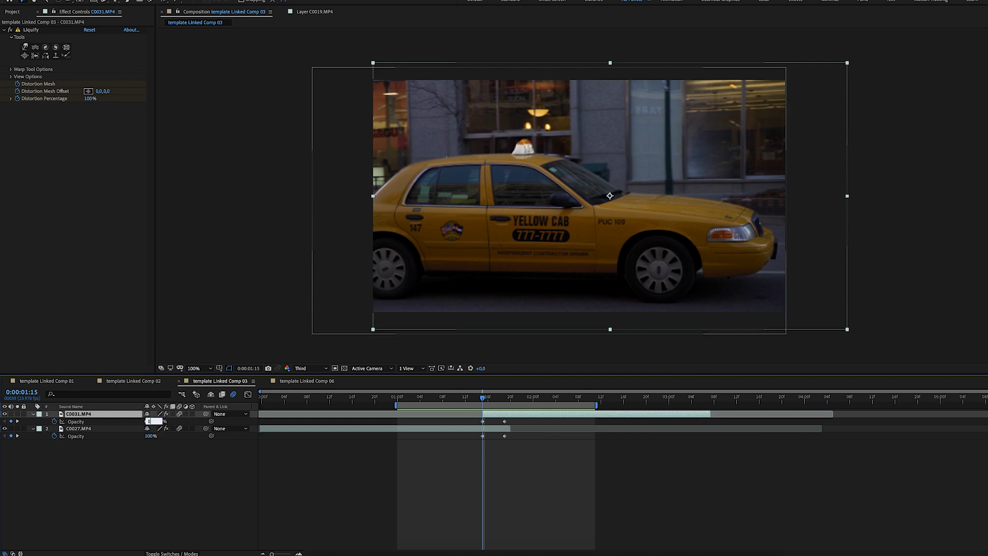
{"action": "left_click", "coordinate": [5, 415]}
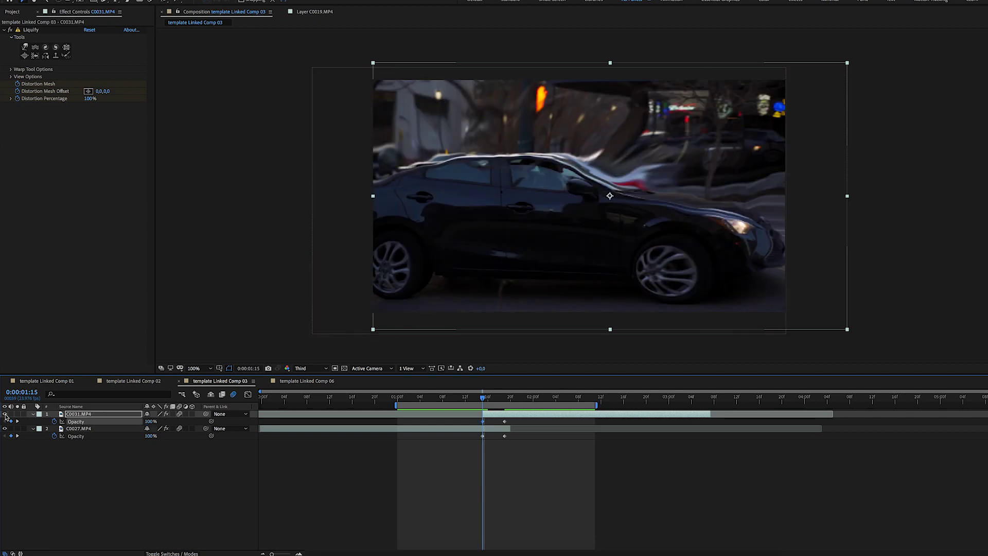
{"action": "left_click", "coordinate": [5, 414]}
{"action": "left_click", "coordinate": [5, 415]}
{"action": "left_click", "coordinate": [5, 414]}
{"action": "left_click", "coordinate": [5, 414]}
{"action": "left_click", "coordinate": [6, 414]}
{"action": "key", "text": "k"}
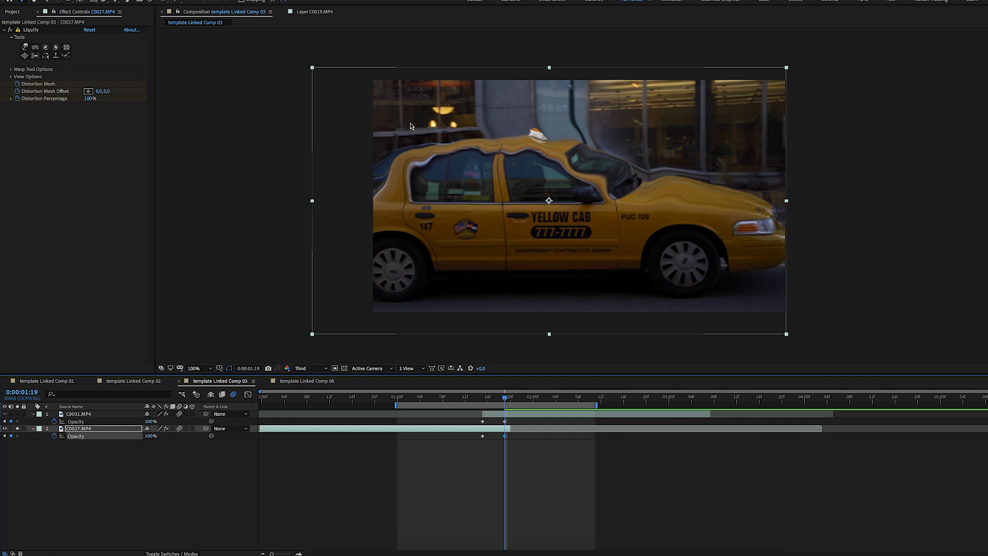
Select the C0031.MP4 layer, return to the first opacity keyframe and scrub through the cab-to-black-car morph.
{"action": "key", "text": "ctrl+Up"}
{"action": "key", "text": "j"}
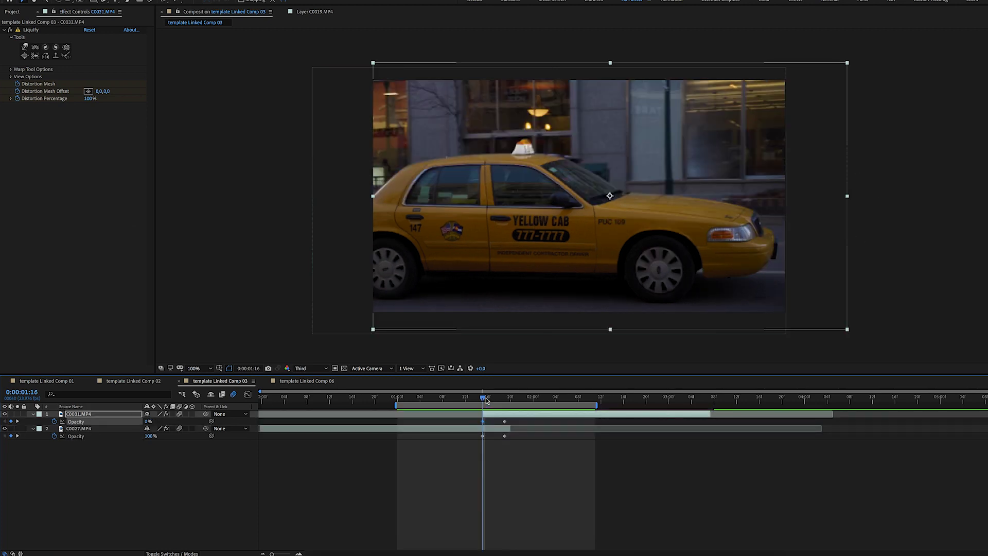
{"action": "left_click_drag", "start_coordinate": [486, 401], "coordinate": [508, 400]}
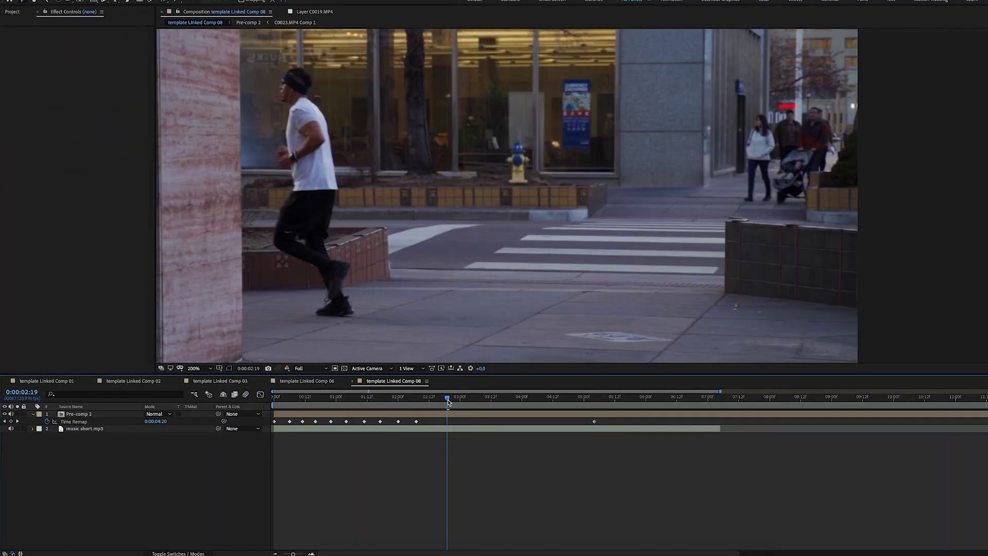
Scrub template Linked Comp 08 back to its start, open Pre-comp 2 and preview the runner clones.
{"action": "left_click_drag", "start_coordinate": [449, 403], "coordinate": [263, 406]}
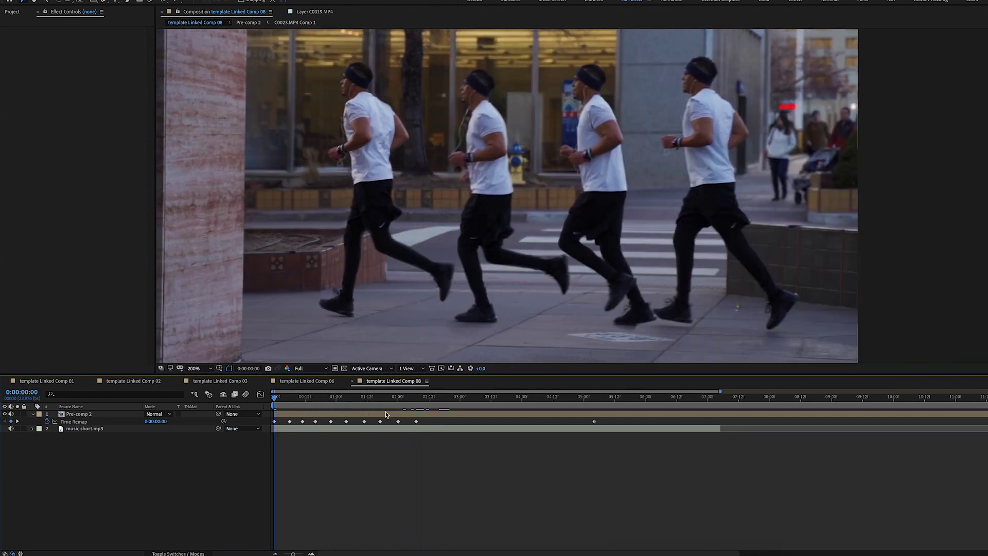
{"action": "double_click", "coordinate": [553, 346]}
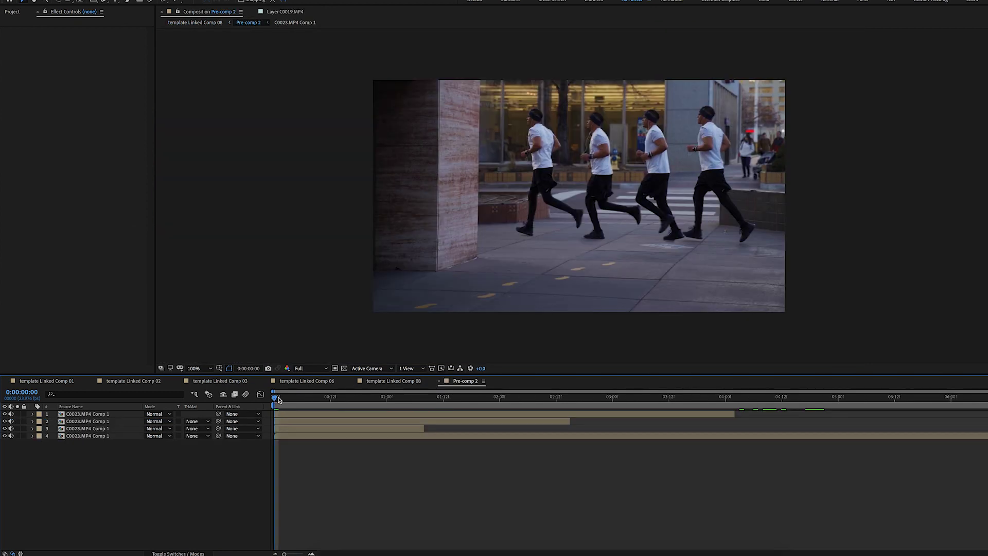
{"action": "key", "text": "space"}
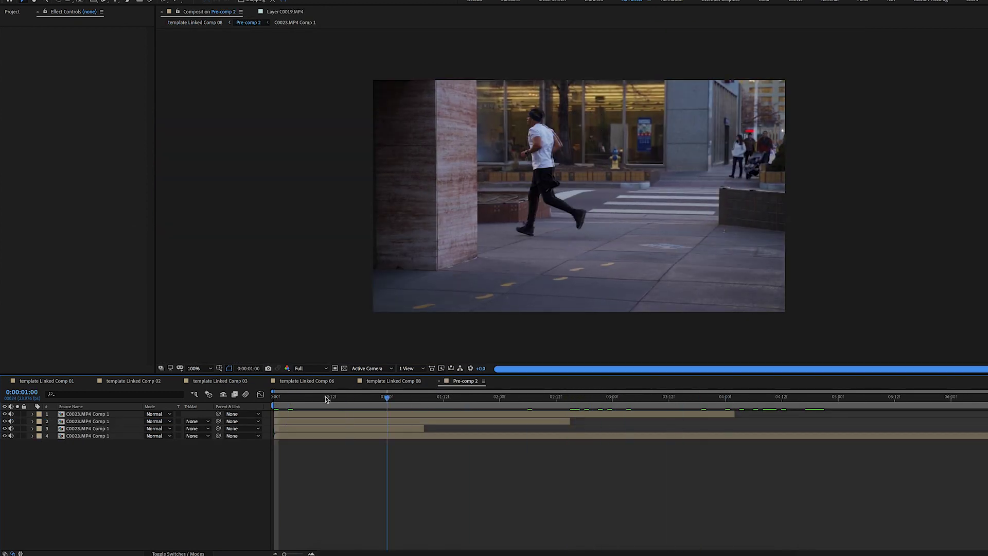
{"action": "key", "text": "space"}
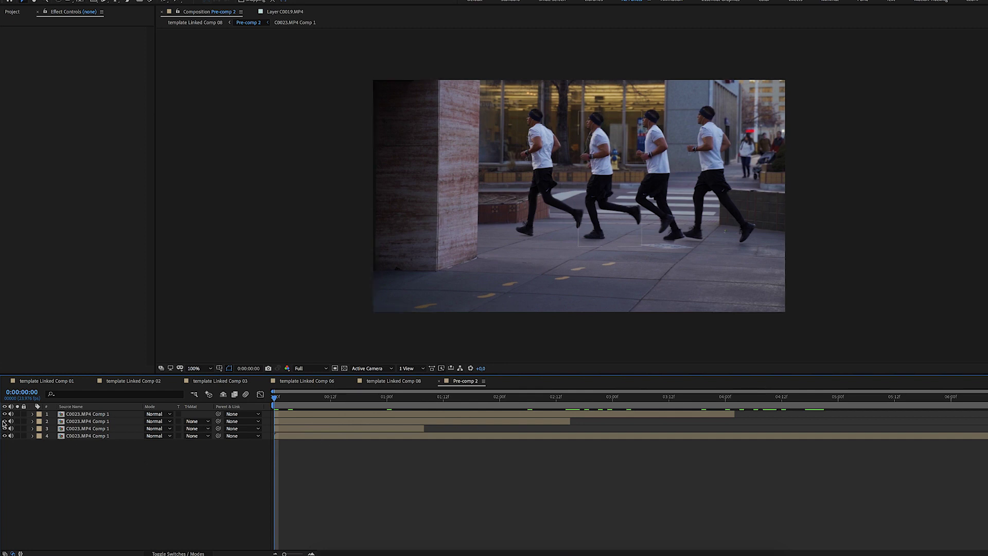
Solo each of the four C0023.MP4 Comp 1 layers in turn to inspect the individual masked runners and the background layer.
{"action": "left_click", "coordinate": [17, 414]}
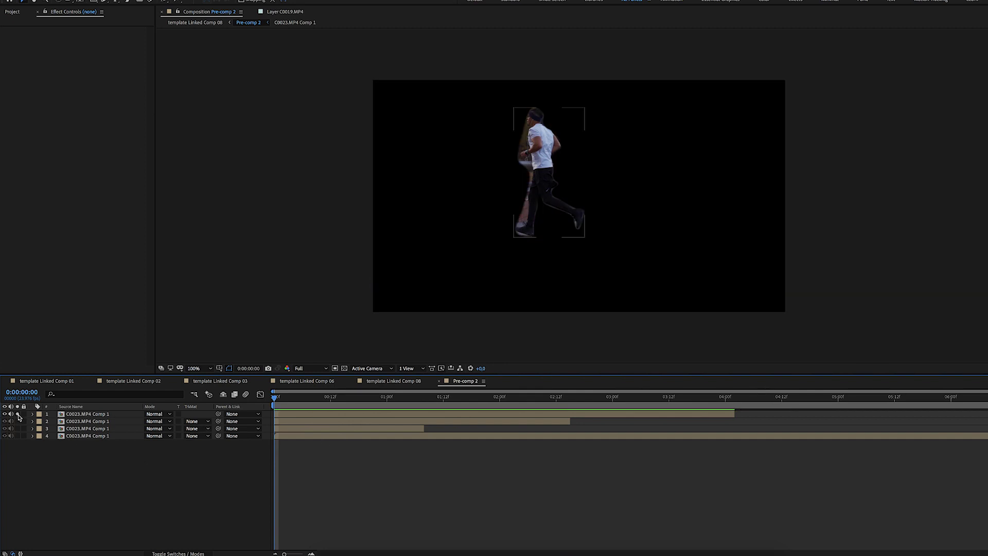
{"action": "left_click", "coordinate": [17, 414]}
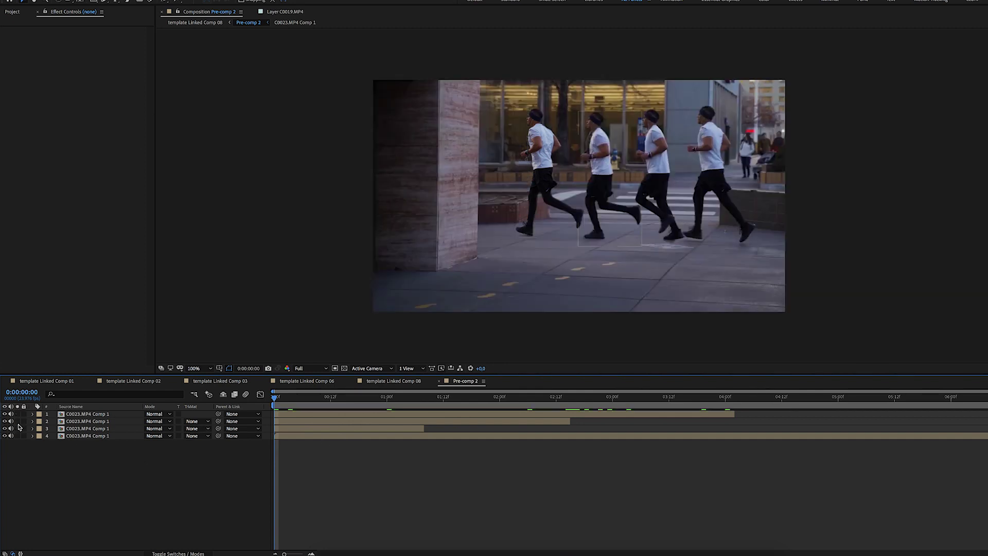
{"action": "left_click", "coordinate": [17, 421]}
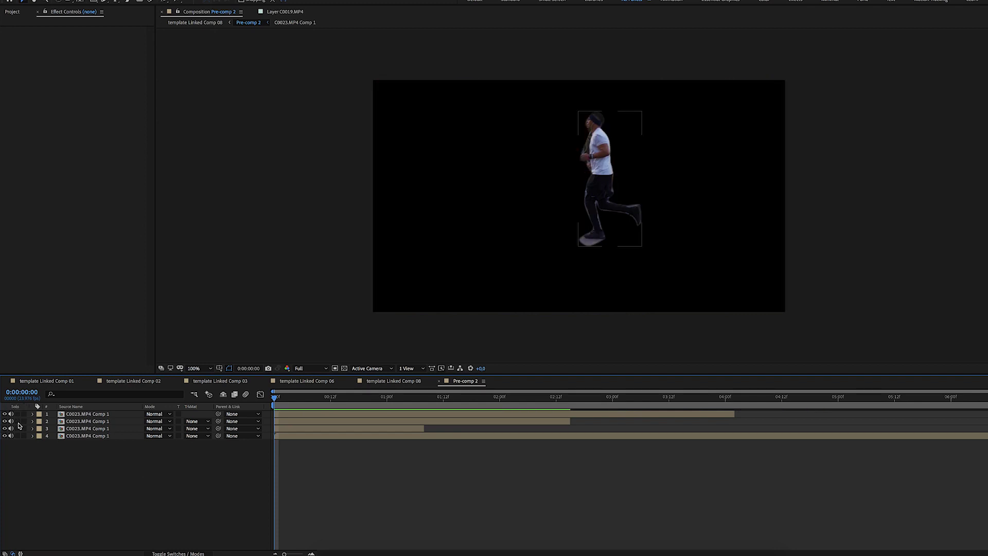
{"action": "left_click", "coordinate": [18, 421]}
{"action": "left_click", "coordinate": [17, 429]}
{"action": "left_click", "coordinate": [18, 429]}
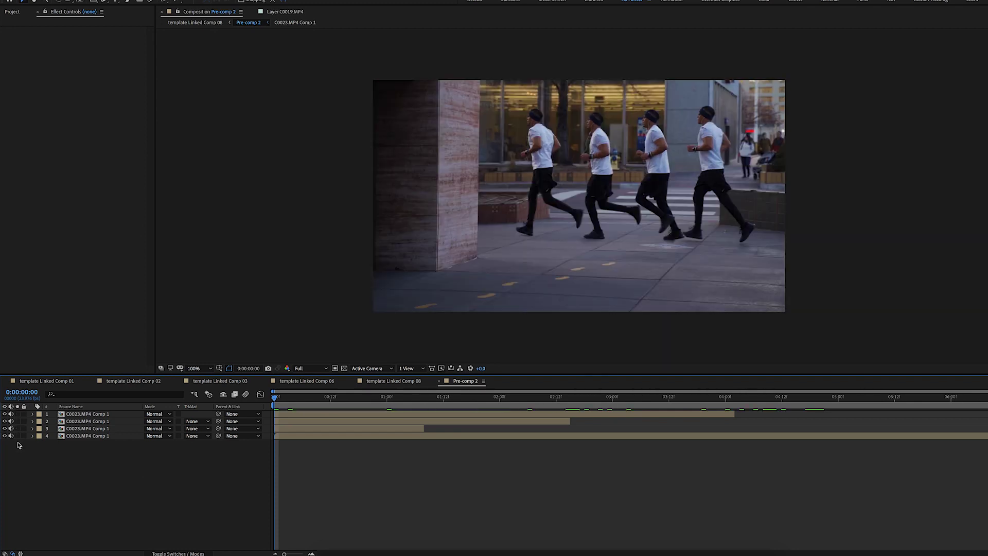
{"action": "left_click", "coordinate": [18, 436]}
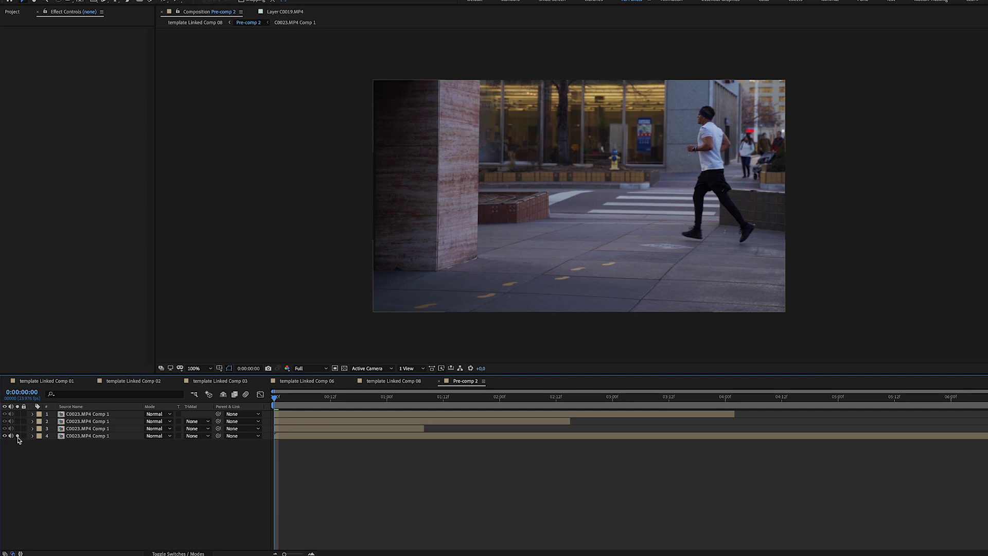
Unsolo the background runner layer, preview Pre-comp 2 from 0:00:01:08 and return to template Linked Comp 08's time-remapped layer.
{"action": "left_click", "coordinate": [17, 436]}
{"action": "left_click", "coordinate": [424, 408]}
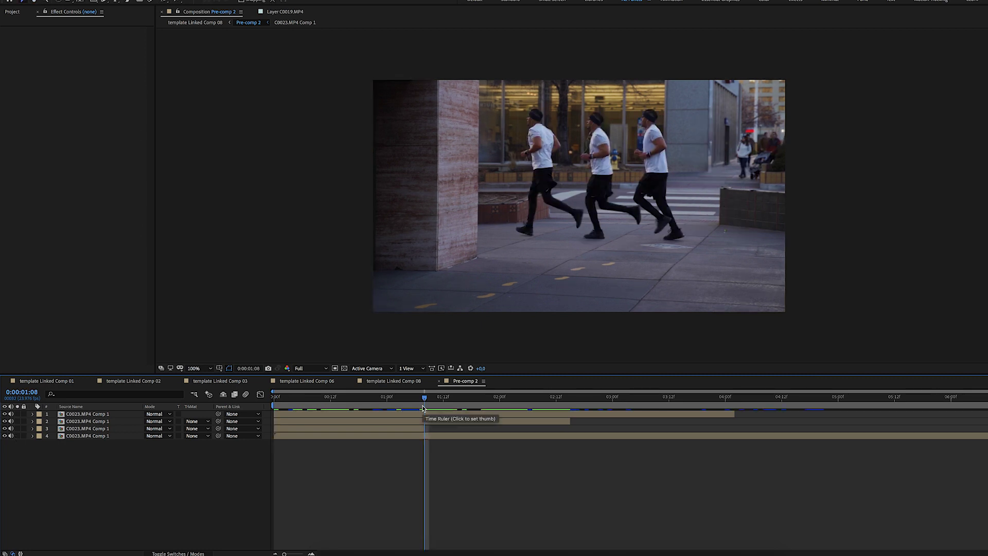
{"action": "key", "text": "space"}
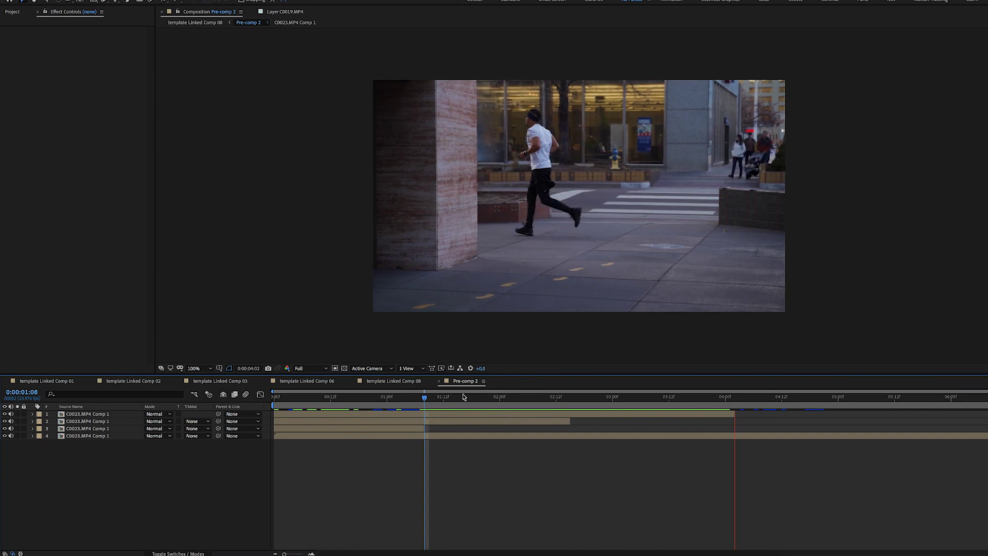
{"action": "left_click", "coordinate": [394, 381]}
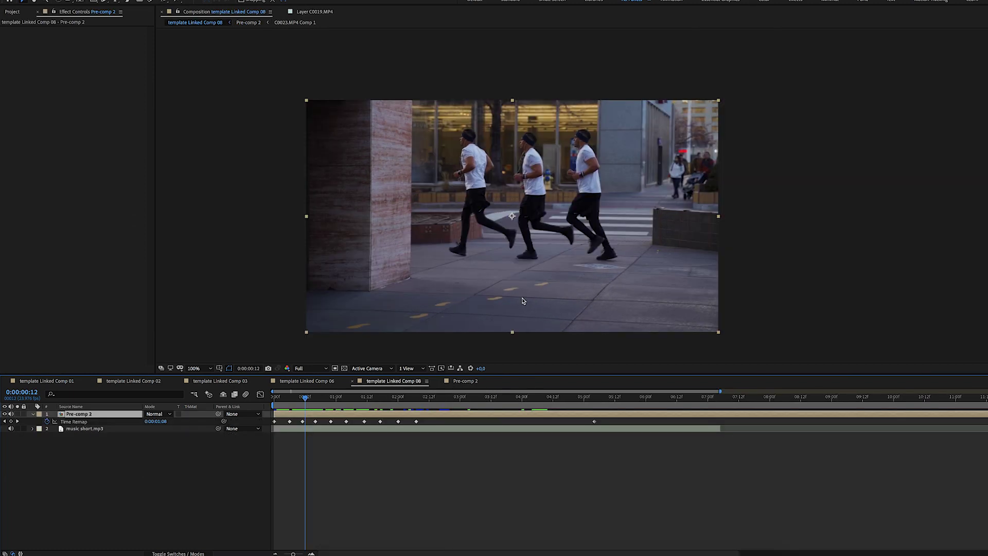
{"action": "mouse_move", "coordinate": [525, 553]}
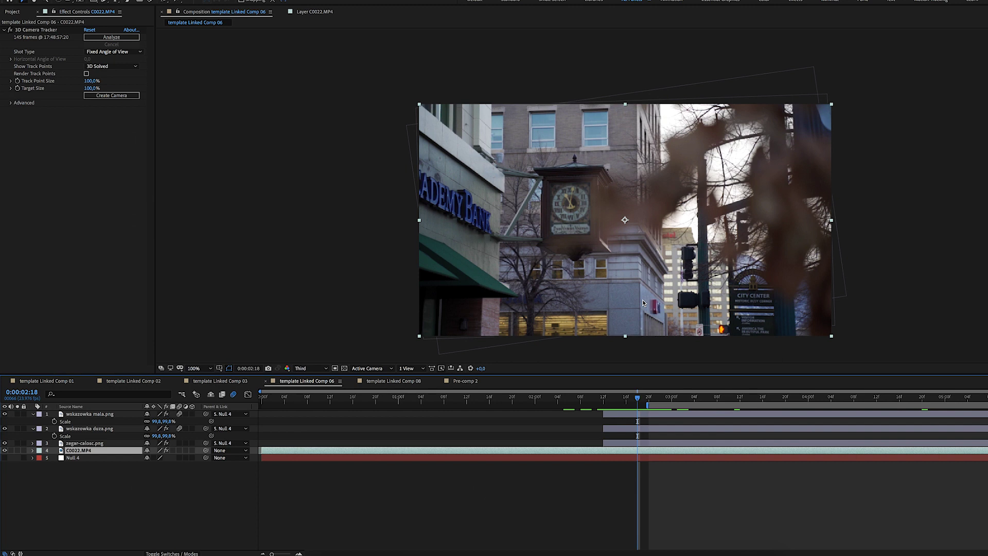
Hide the clock hand, dial and C0022.MP4 layers in template Linked Comp 06 and show the clock pieces individually to inspect them.
{"action": "left_click_drag", "start_coordinate": [5, 428], "coordinate": [5, 443]}
{"action": "left_click", "coordinate": [5, 451]}
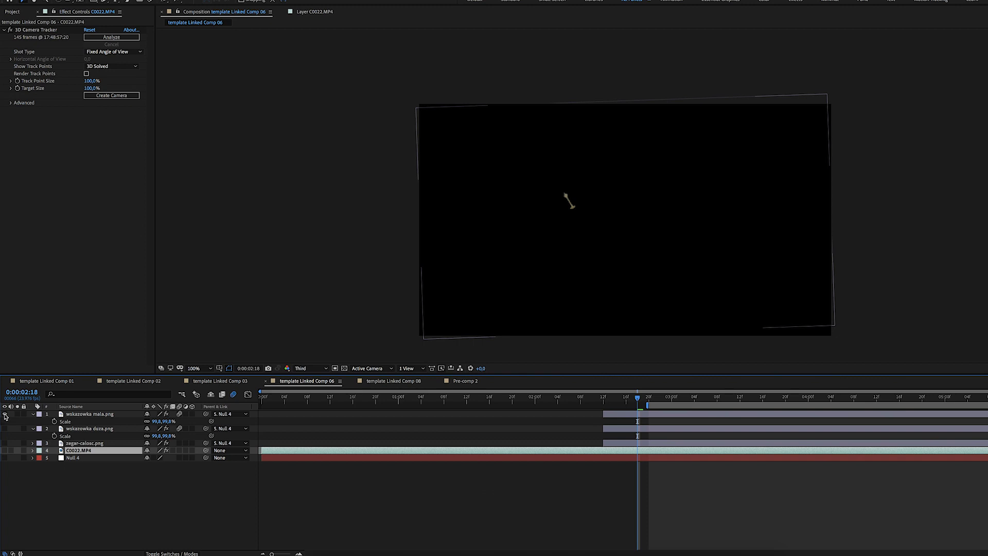
{"action": "left_click", "coordinate": [5, 413]}
{"action": "left_click", "coordinate": [5, 428]}
{"action": "left_click", "coordinate": [4, 429]}
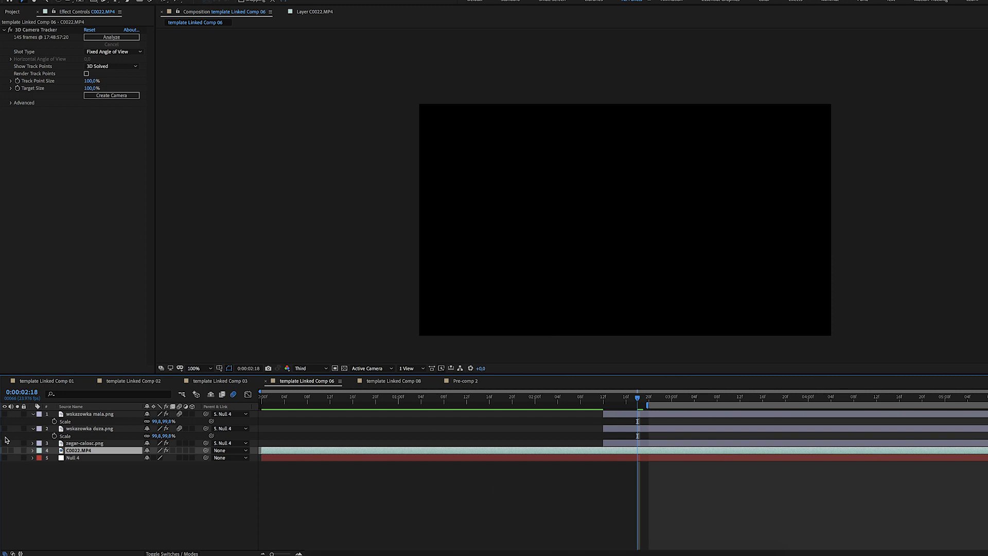
{"action": "left_click", "coordinate": [5, 443]}
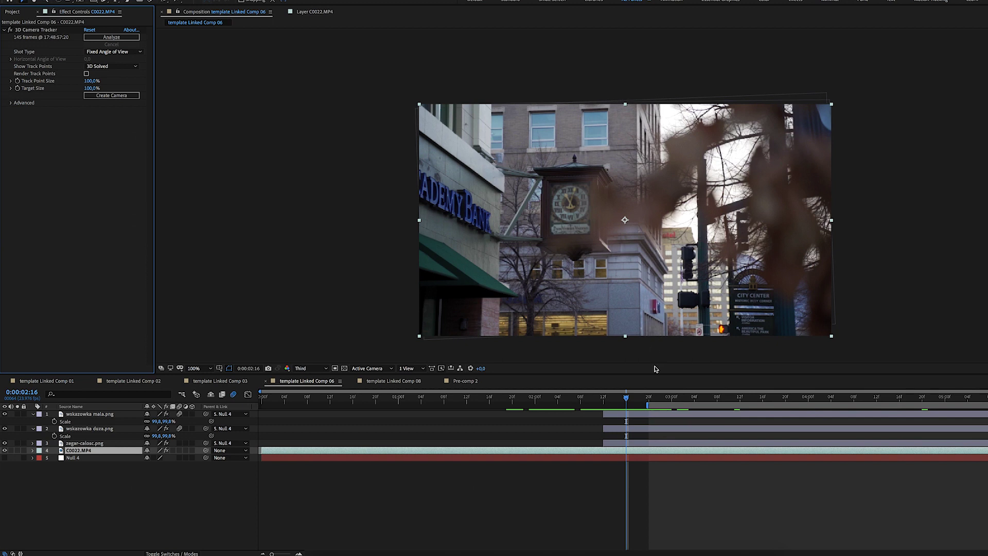
Move to 0:00:02:15, examine the transform keyframes of wskazowka mala.png and collapse both clock hand layers.
{"action": "left_click", "coordinate": [626, 400]}
{"action": "key", "text": "Page_Up"}
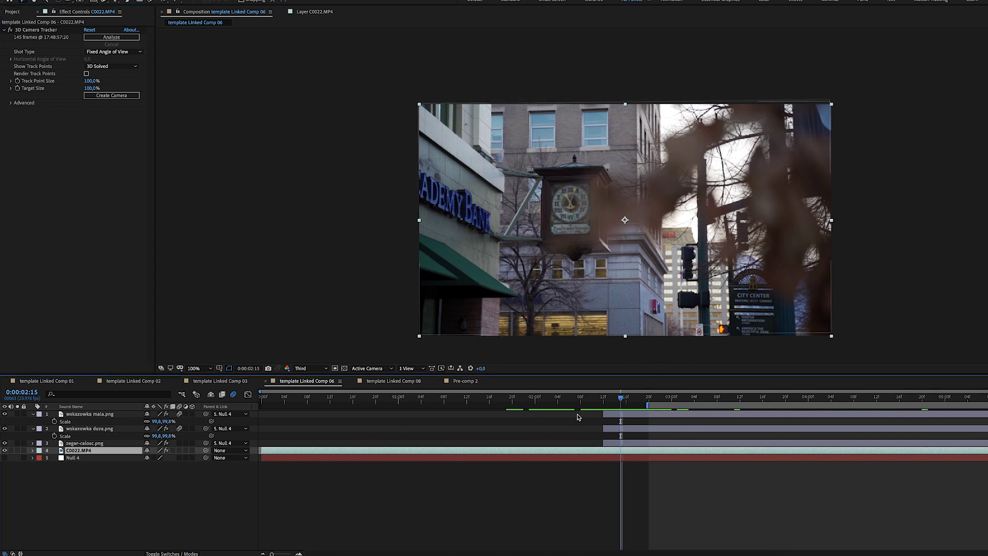
{"action": "left_click", "coordinate": [618, 416]}
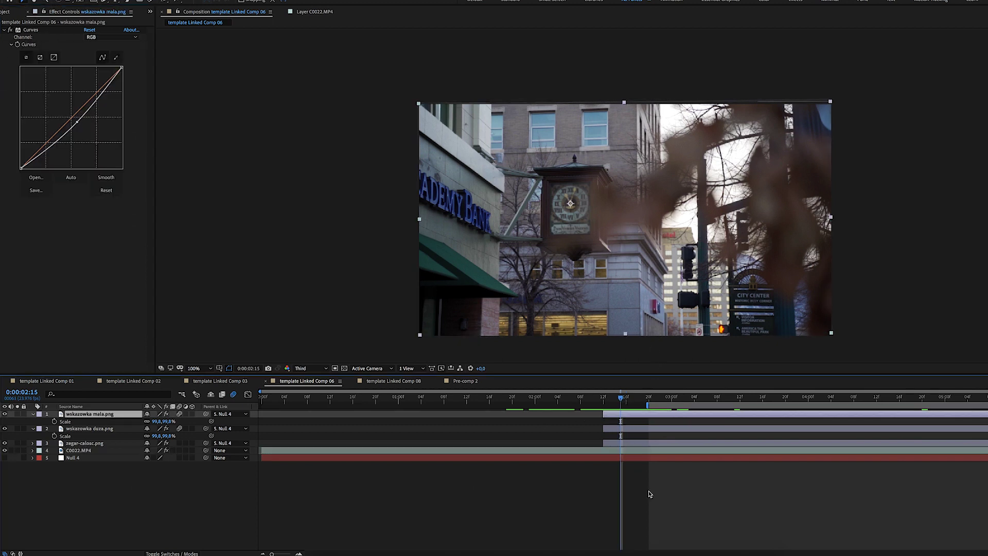
{"action": "left_click", "coordinate": [33, 415]}
{"action": "left_click", "coordinate": [33, 414]}
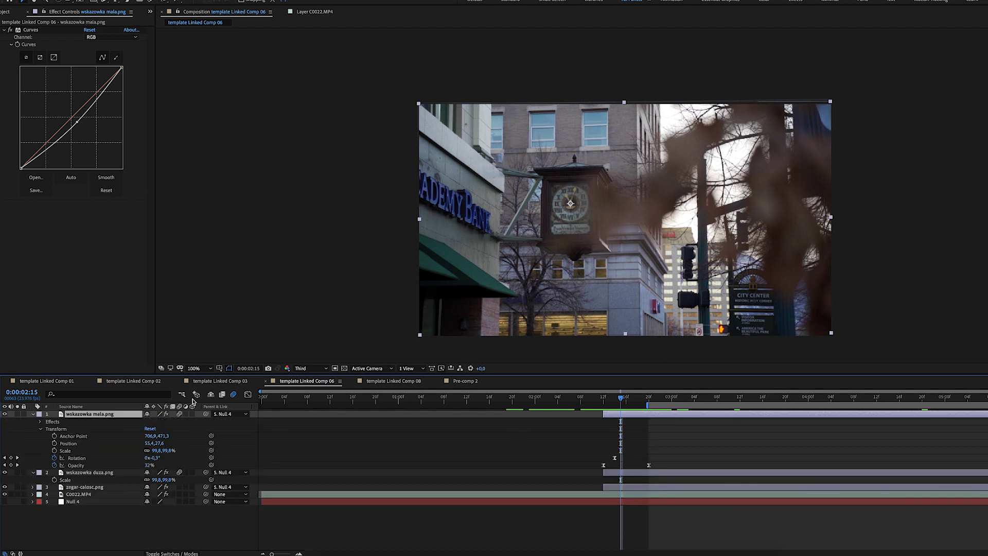
{"action": "left_click", "coordinate": [34, 415]}
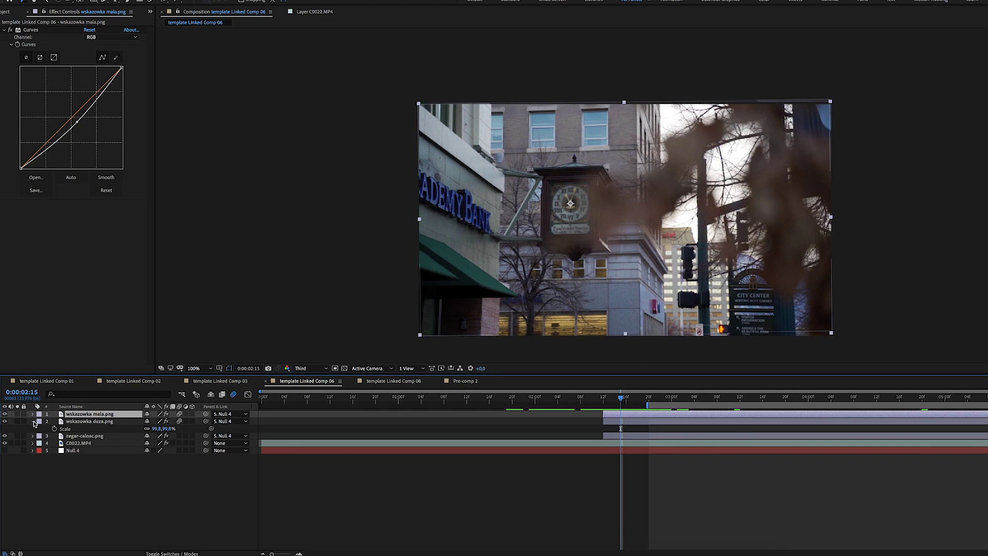
{"action": "left_click", "coordinate": [33, 421]}
Select C0022.MP4, scrub to 0:00:03:16, reveal both clock hand layers' rotation keyframes and preview the spinning hands.
{"action": "left_click", "coordinate": [617, 436]}
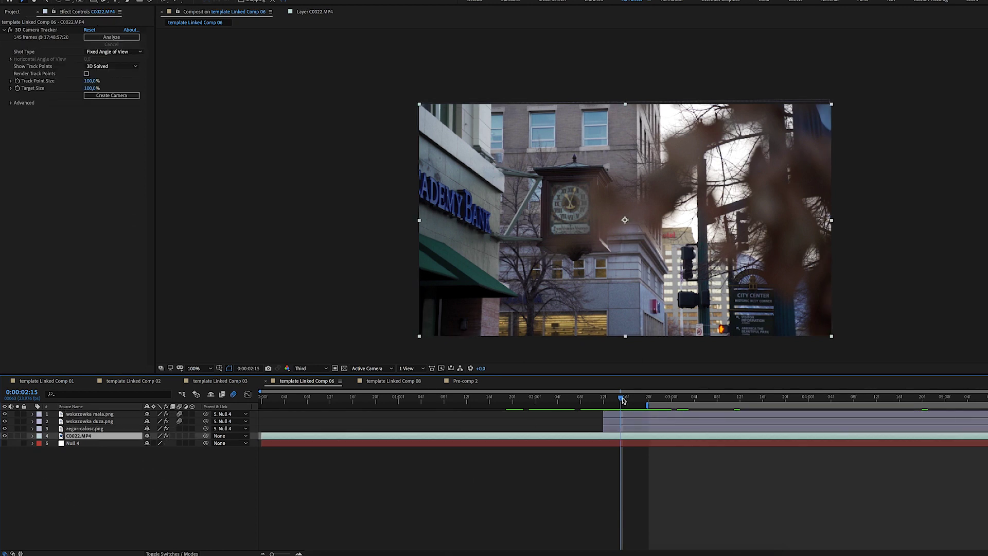
{"action": "left_click_drag", "start_coordinate": [623, 401], "coordinate": [761, 401]}
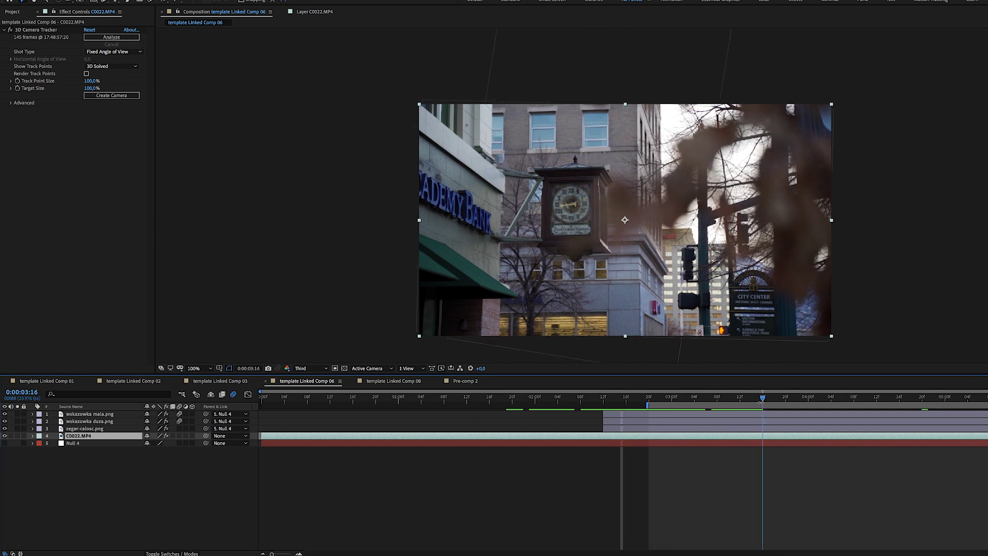
{"action": "left_click", "coordinate": [733, 415]}
{"action": "left_click", "coordinate": [723, 422], "text": "shift"}
{"action": "key", "text": "r"}
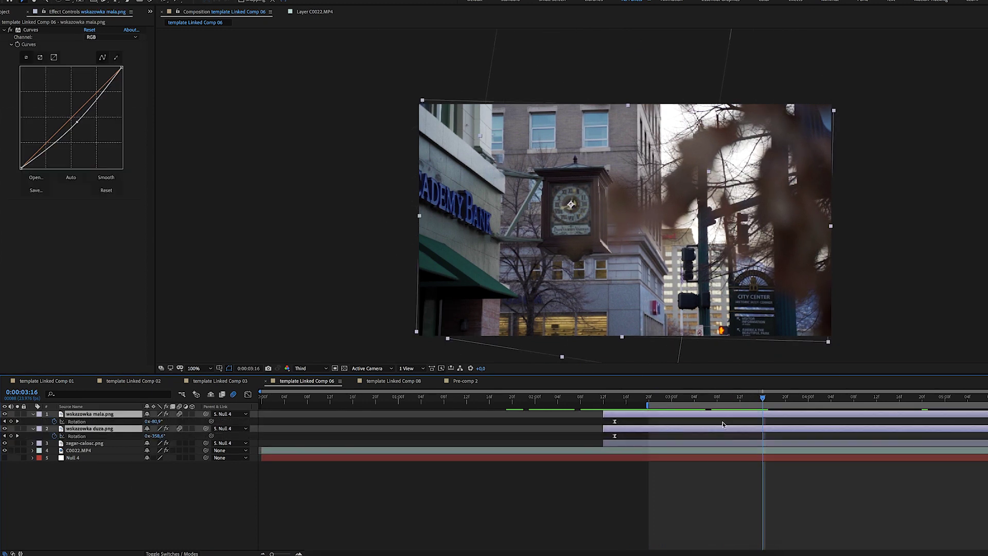
{"action": "left_click_drag", "start_coordinate": [765, 401], "coordinate": [827, 407]}
{"action": "key", "text": "space"}
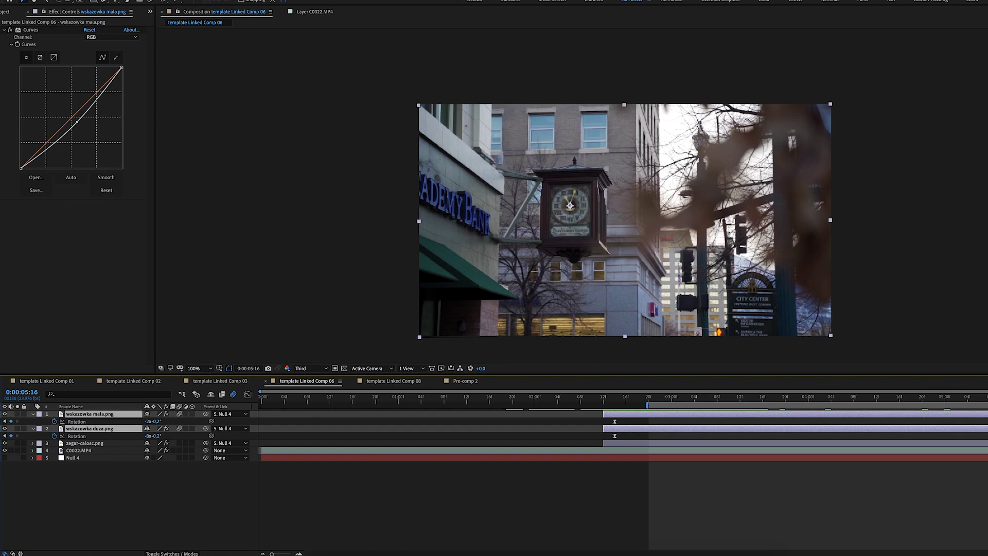
{"action": "key", "text": "space"}
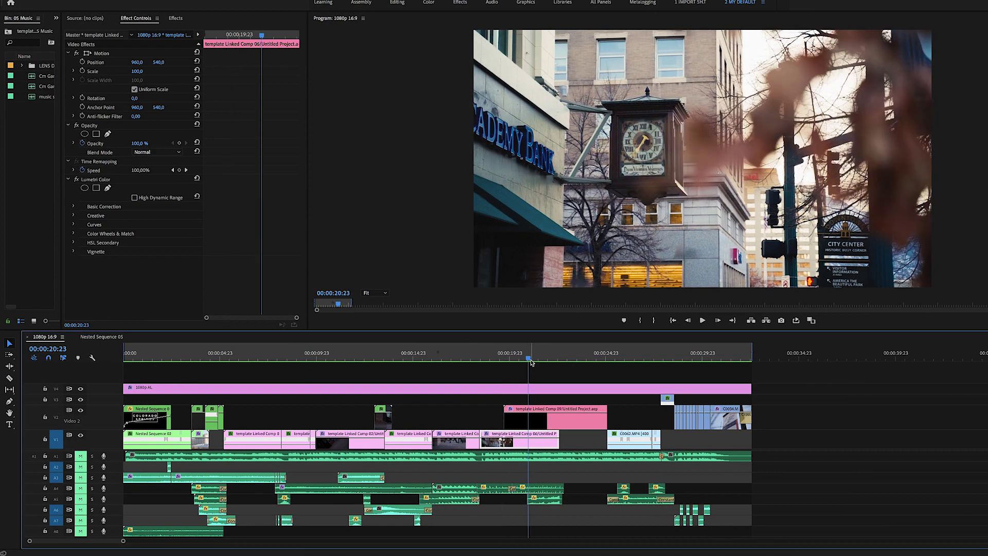
In Premiere Pro, select the template Linked Comp 09 clip and open its original composition in After Effects.
{"action": "left_click", "coordinate": [561, 425]}
{"action": "right_click", "coordinate": [575, 425]}
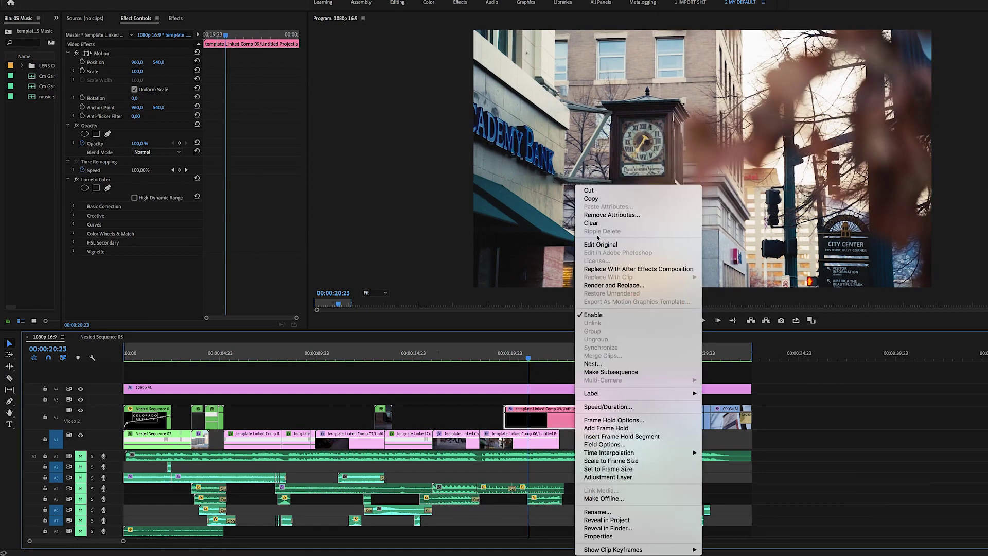
{"action": "left_click", "coordinate": [626, 249]}
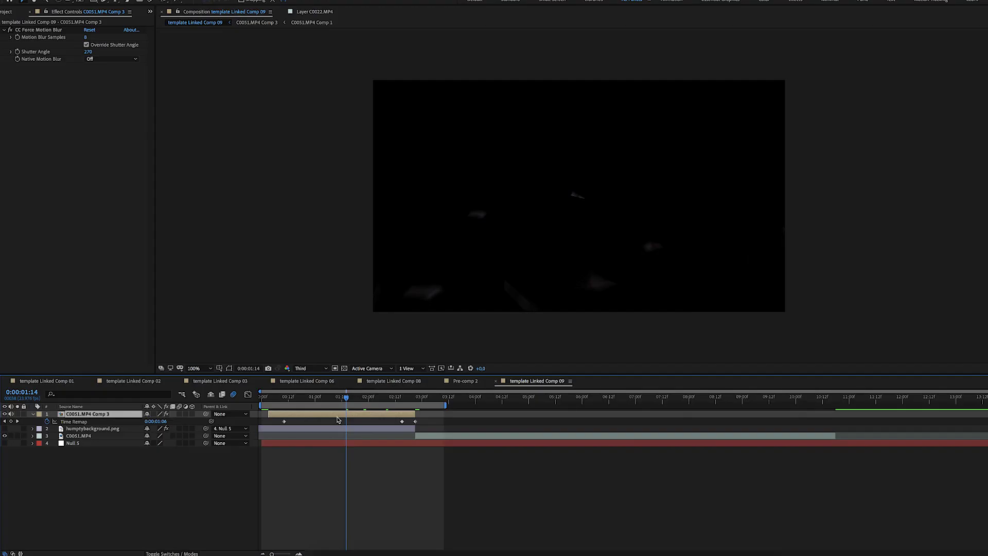
Open C0051.MP4 Comp 3, scrub through its nested C0051.MP4 Comp 1 and return to C0051.MP4 Comp 3.
{"action": "double_click", "coordinate": [337, 418]}
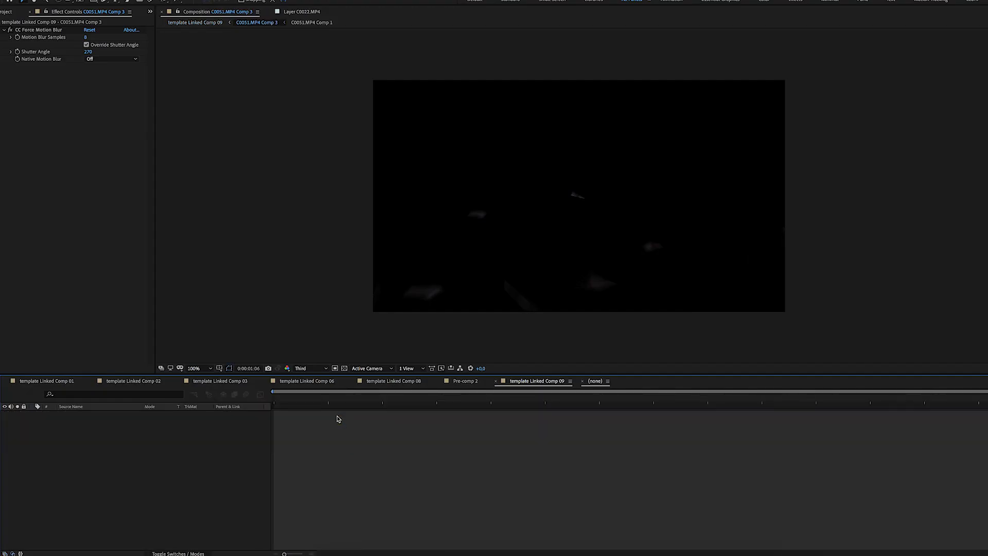
{"action": "left_click", "coordinate": [442, 425]}
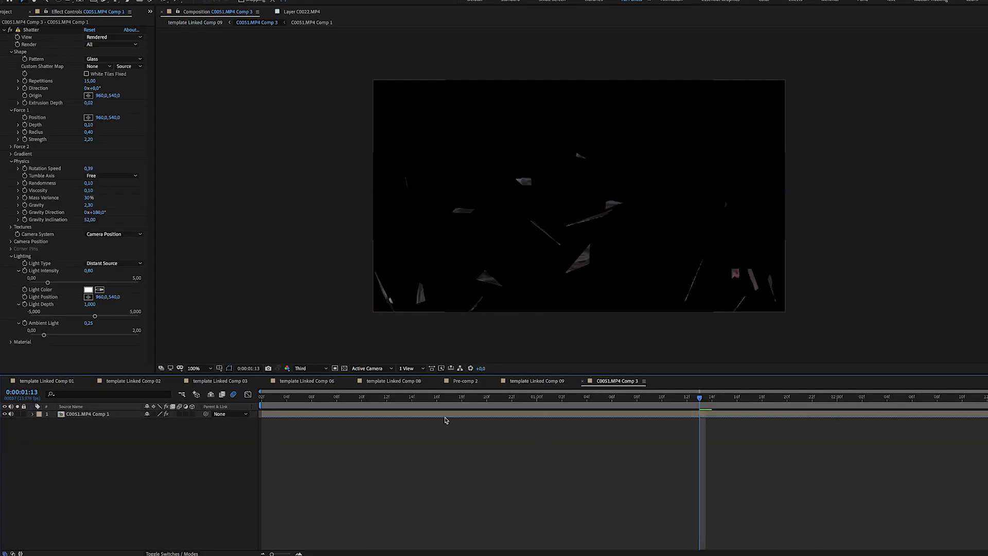
{"action": "double_click", "coordinate": [492, 413]}
{"action": "left_click_drag", "start_coordinate": [382, 397], "coordinate": [354, 400]}
{"action": "left_click", "coordinate": [618, 382]}
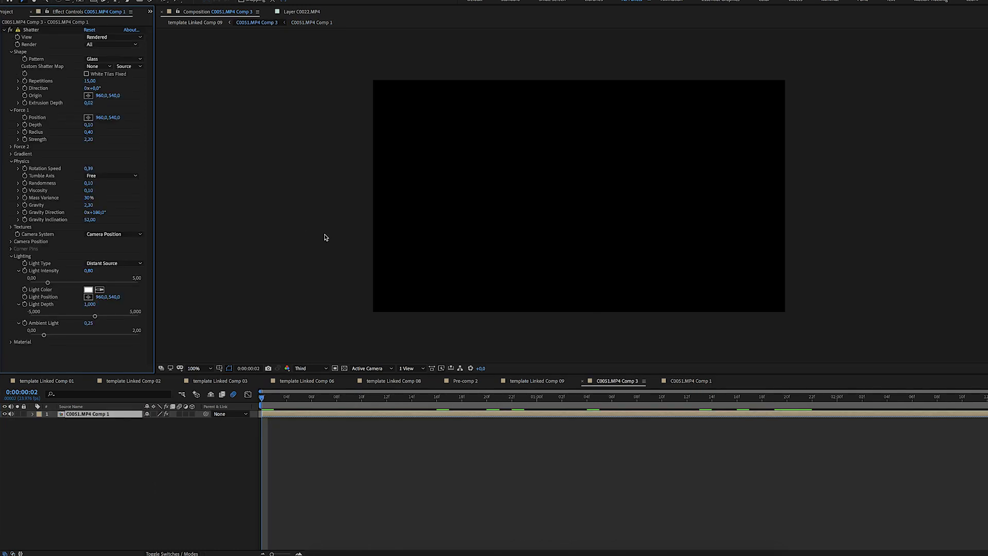
Preview the Shatter effect in C0051.MP4 Comp 3 up to 0:00:02:19, and close the nested comps to return to template Linked Comp 09.
{"action": "left_click_drag", "start_coordinate": [260, 397], "coordinate": [474, 397]}
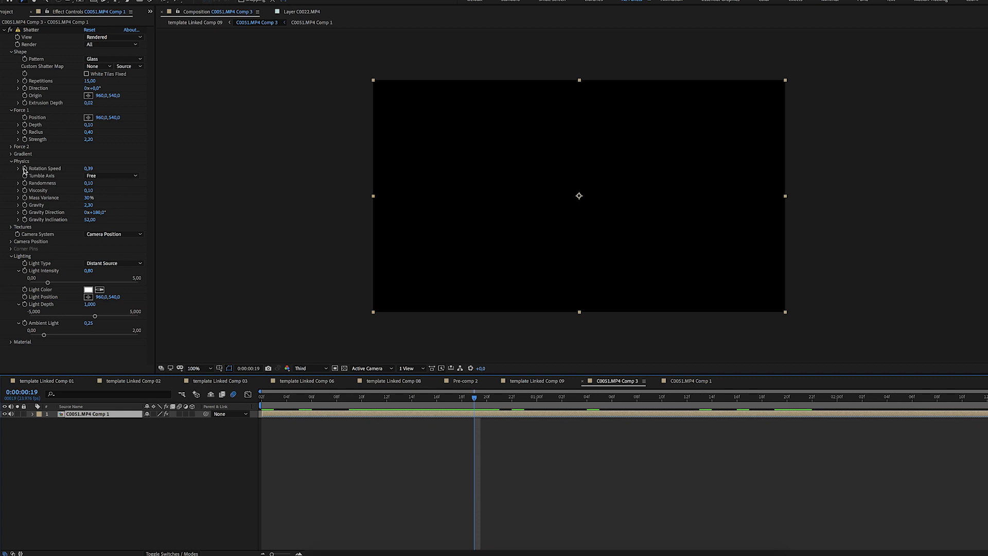
{"action": "key", "text": "space"}
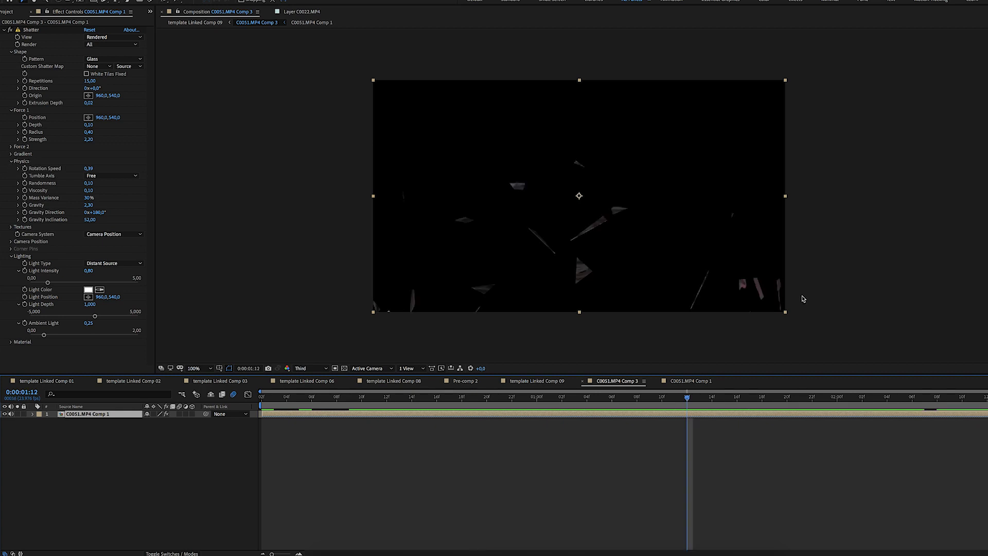
{"action": "left_click_drag", "start_coordinate": [686, 399], "coordinate": [985, 398]}
{"action": "left_click", "coordinate": [582, 381]}
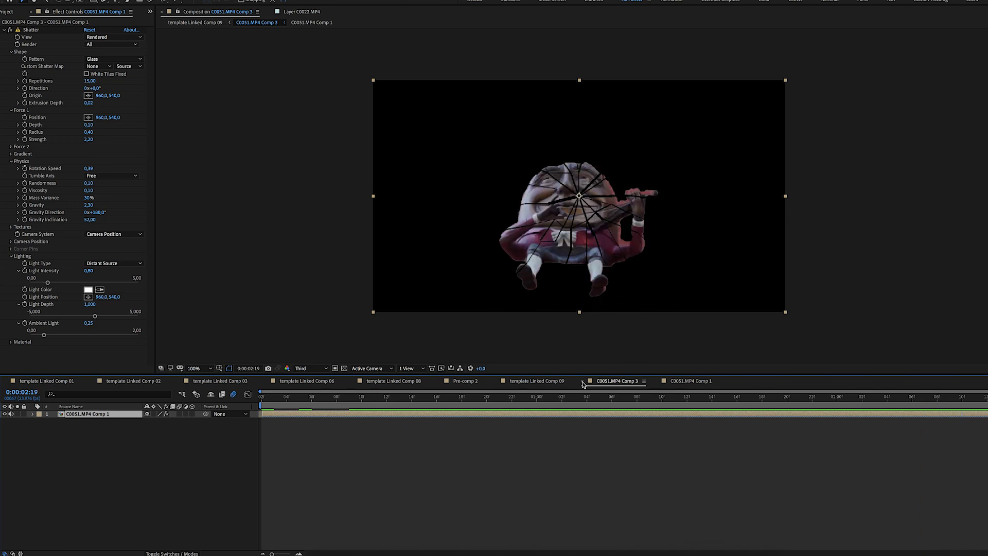
{"action": "left_click", "coordinate": [582, 381]}
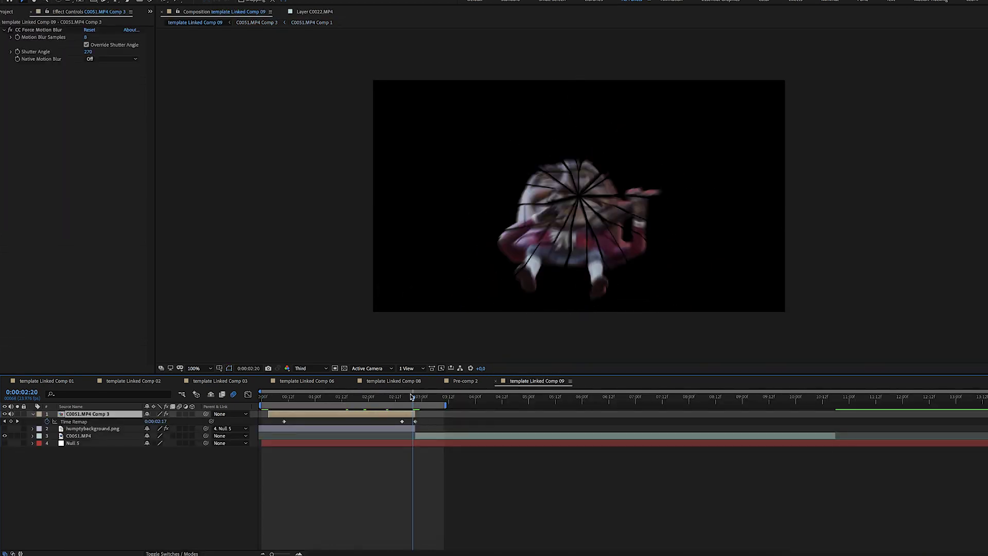
Scrub the time-remapped C0051.MP4 Comp 3 layer and play its transition into the intact Humpty Dumpty shot.
{"action": "left_click_drag", "start_coordinate": [387, 396], "coordinate": [379, 396]}
{"action": "left_click", "coordinate": [282, 397]}
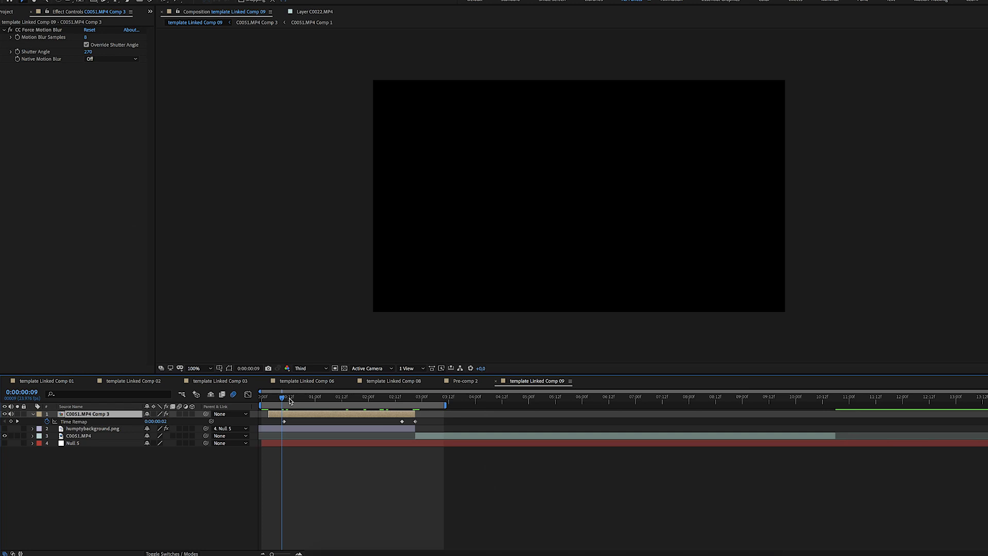
{"action": "left_click", "coordinate": [422, 401]}
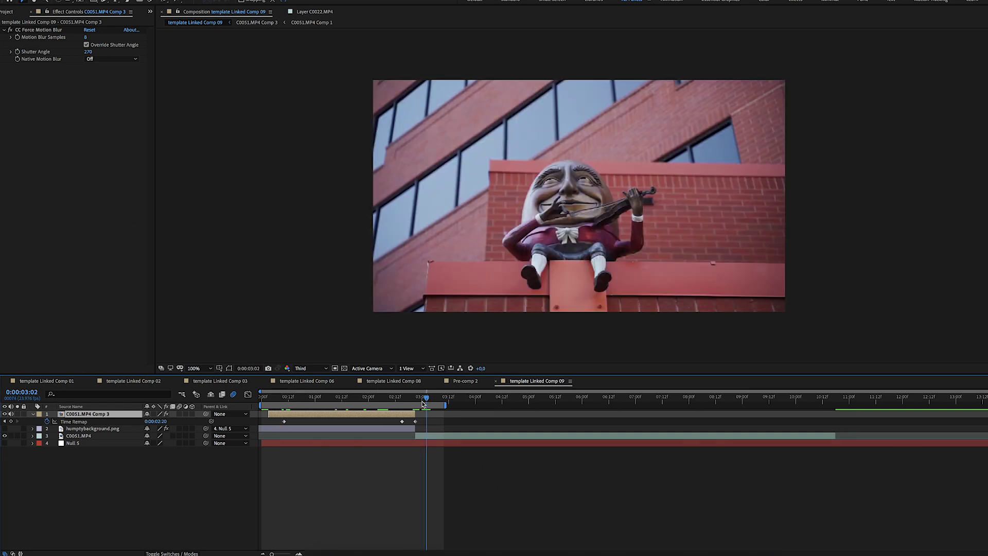
{"action": "mouse_move", "coordinate": [423, 403]}
{"action": "left_mouse_down"}
{"action": "mouse_move", "coordinate": [404, 400]}
{"action": "mouse_move", "coordinate": [417, 401]}
{"action": "left_mouse_up"}
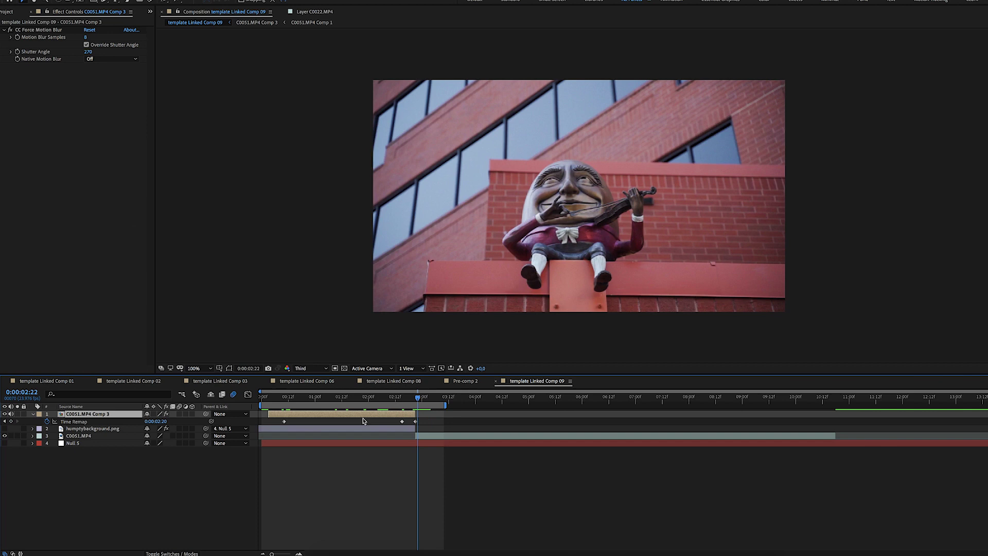
{"action": "key", "text": "space"}
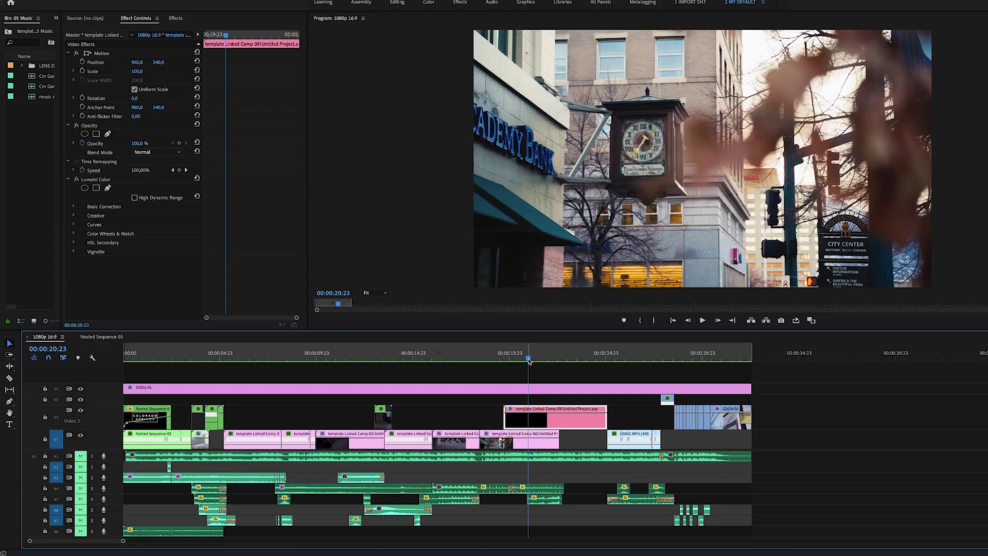
Switch to Premiere Pro, step and scrub from the clock shot to the C0062.MP4 clip and play its speed-ramped footage.
{"action": "key", "text": "Right"}
{"action": "key", "text": "Right"}
{"action": "key", "text": "Right"}
{"action": "key", "text": "Right"}
{"action": "key", "text": "Right"}
{"action": "key", "text": "Right"}
{"action": "left_click_drag", "start_coordinate": [525, 355], "coordinate": [610, 364]}
{"action": "key", "text": "space"}
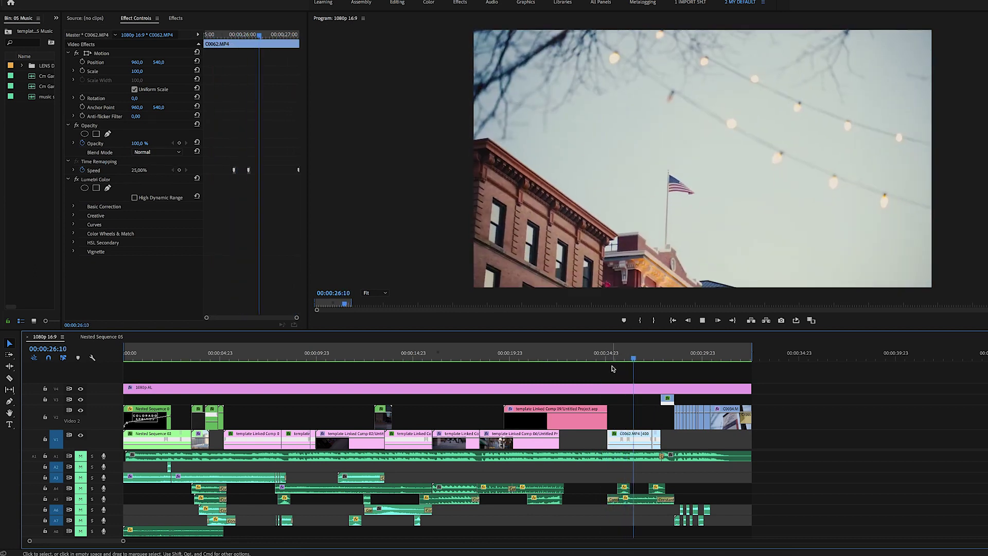
Review the sequence around 00:00:24:12, 00:00:28:03 and 00:00:30:20 to view the statue, red decorations and closing banner shots.
{"action": "left_click", "coordinate": [597, 355]}
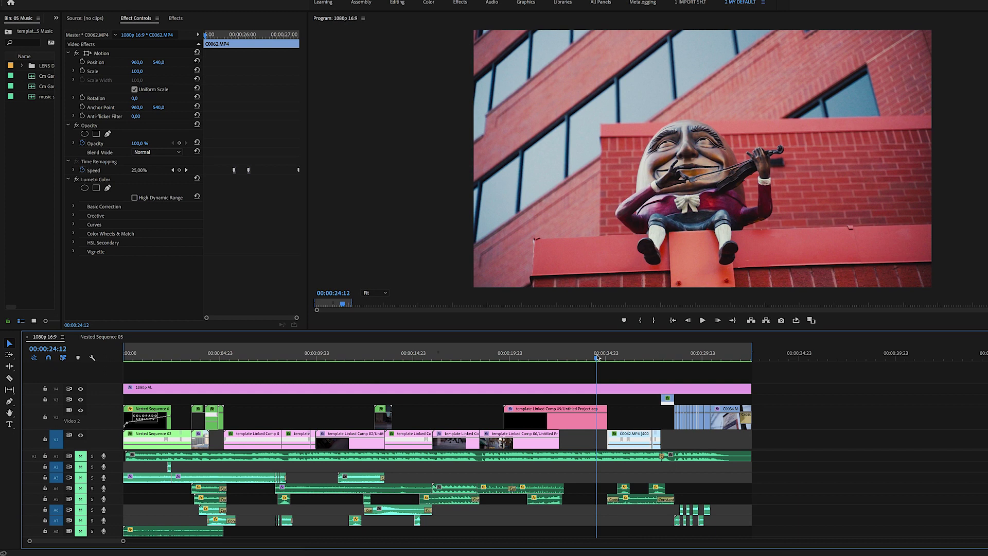
{"action": "left_click", "coordinate": [666, 355]}
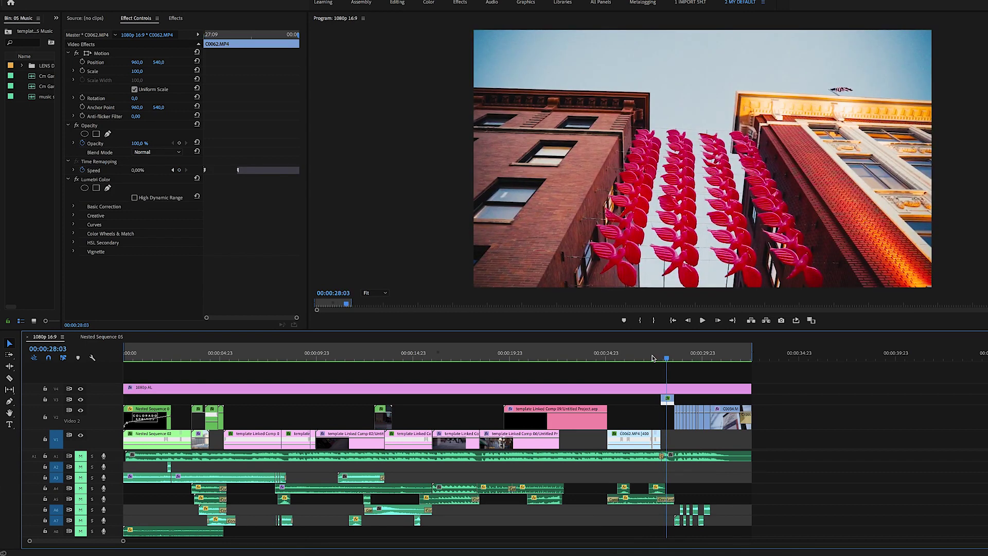
{"action": "left_click", "coordinate": [719, 355]}
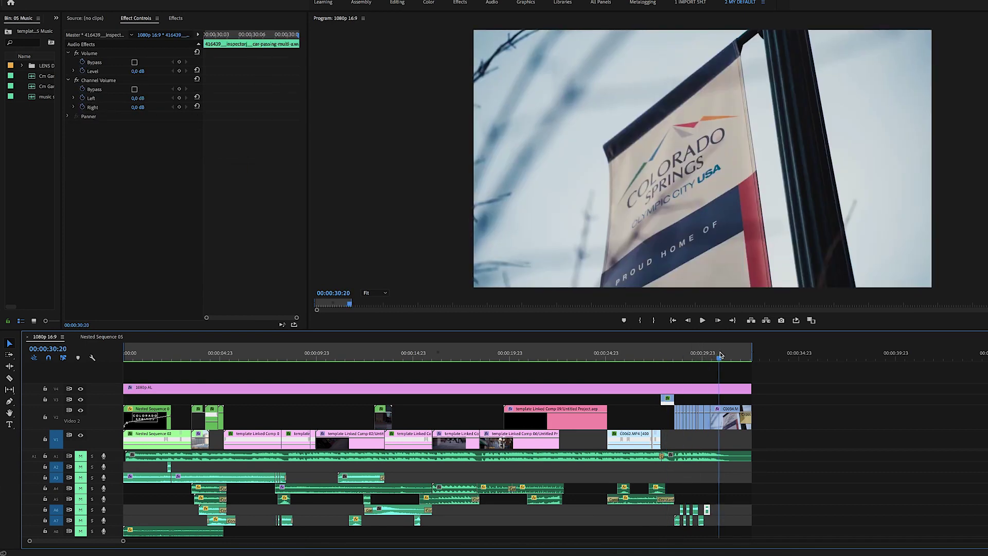